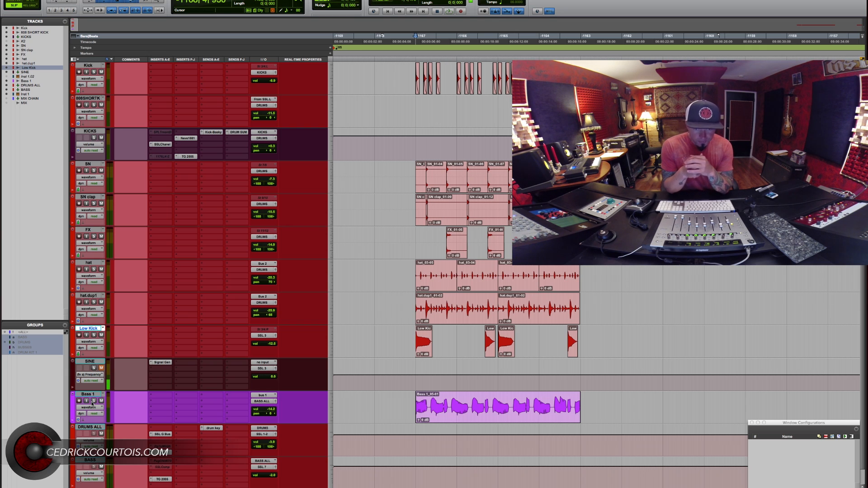
- Duplicate the Low Kick track once, keeping all its playlists, automation, inserts, sends and group assignments
click(92, 402)
click(96, 368)
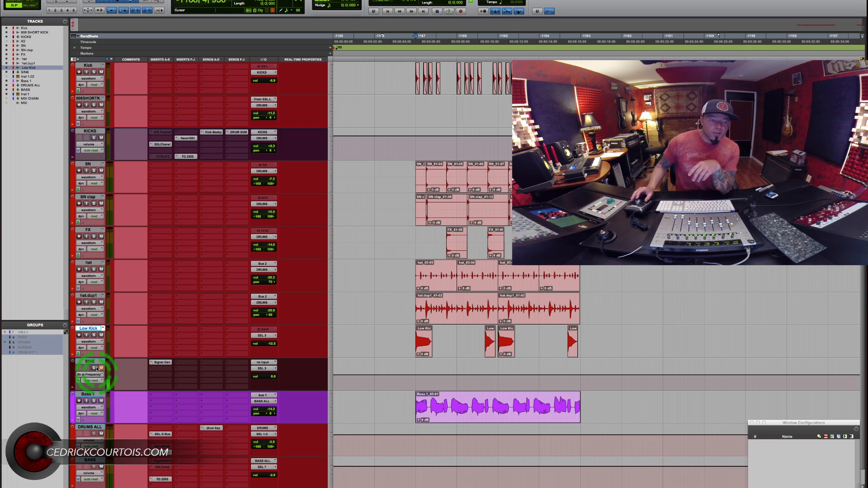
right_click(93, 329)
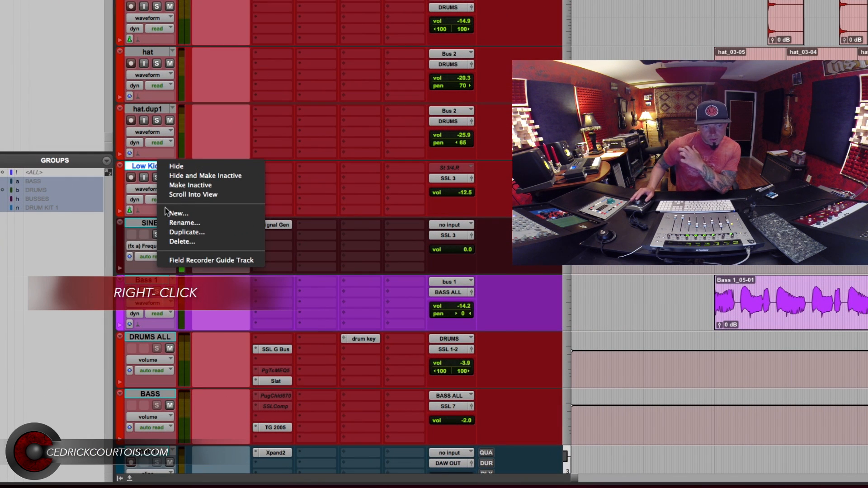
click(183, 231)
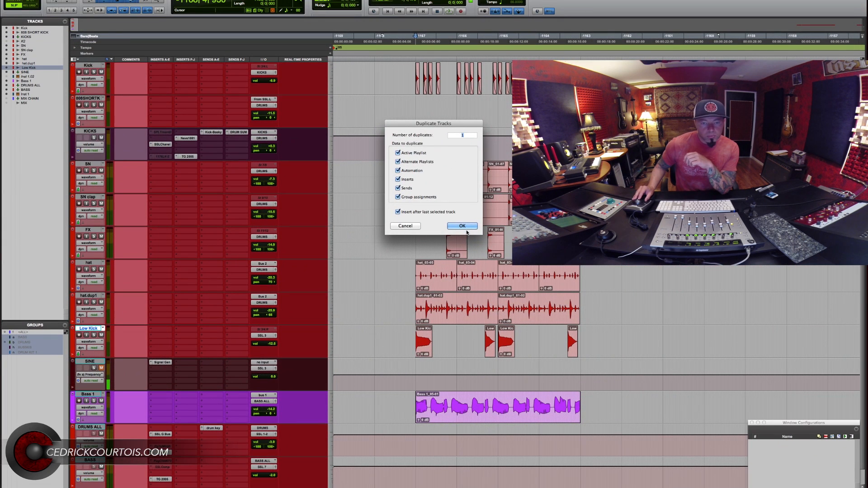
click(462, 226)
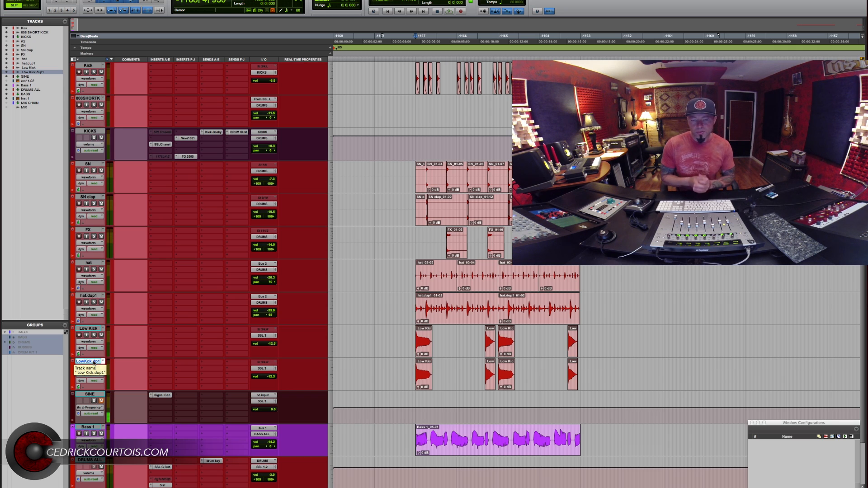
- Rename the duplicated Low Kick track as Low Kick SHORT
double_click(94, 363)
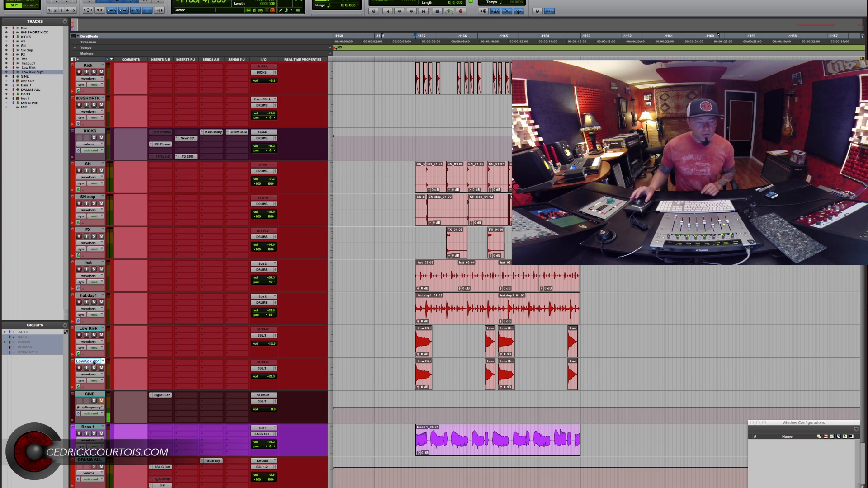
key(BackSpace)
key(BackSpace)
key(BackSpace)
key(BackSpace)
key(BackSpace)
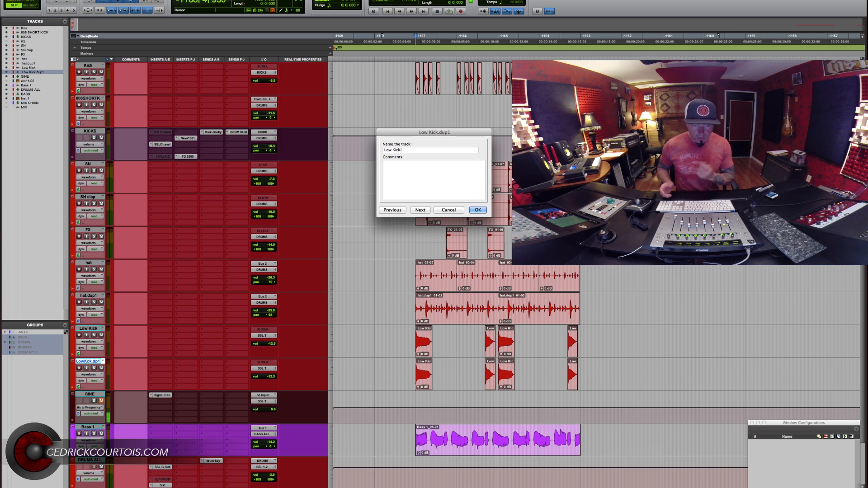
text(SHORT)
key(Return)
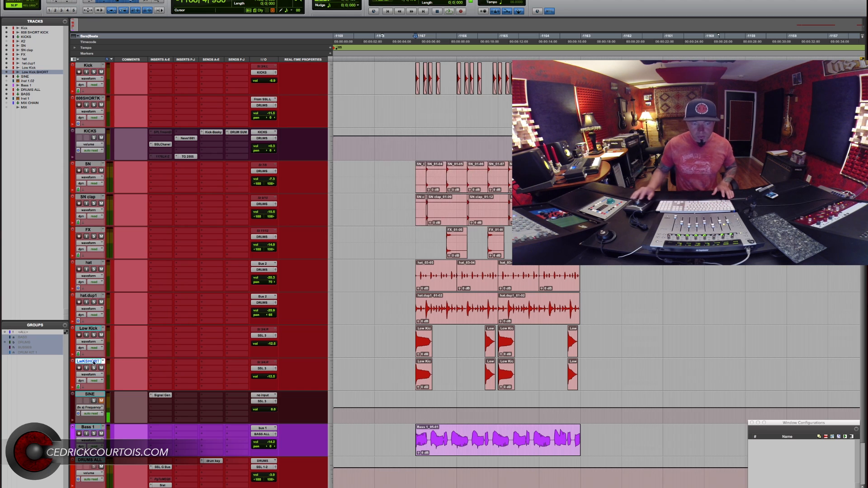
- Mute Low Kick, solo the short copy, and remove the long tail of its first clip, keeping only the initial attack
click(97, 348)
click(94, 368)
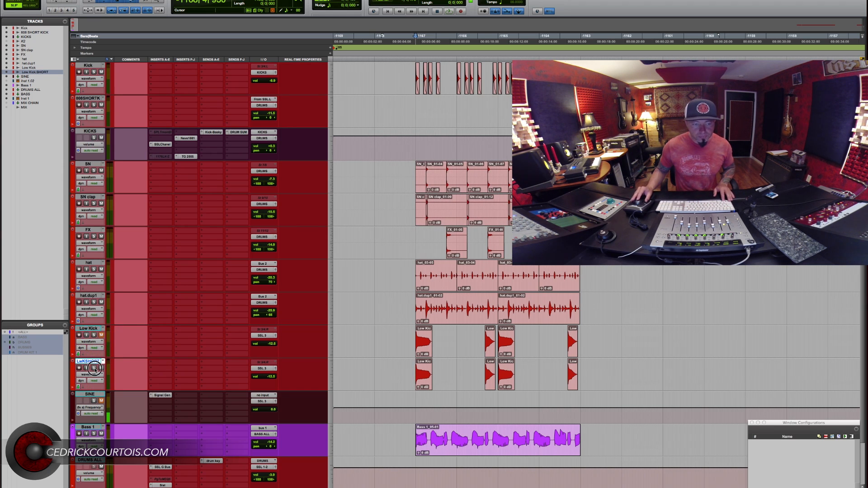
click(421, 373)
scroll(520, 363, up, 5)
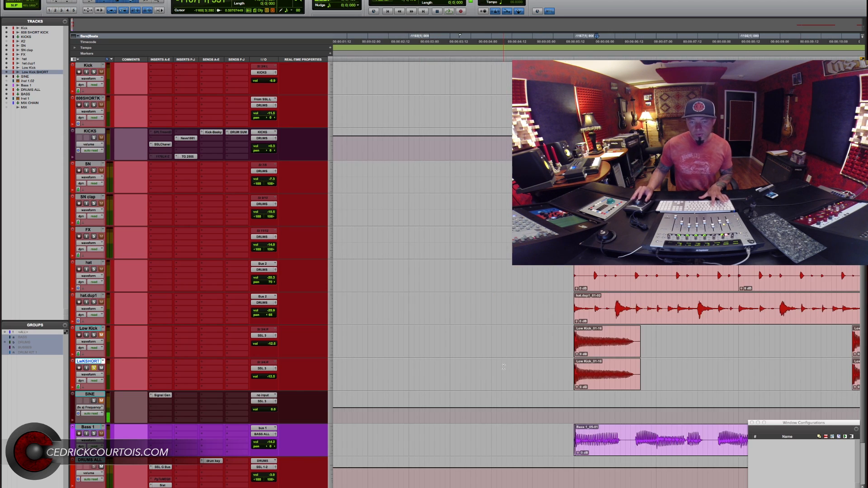
scroll(520, 363, up, 2)
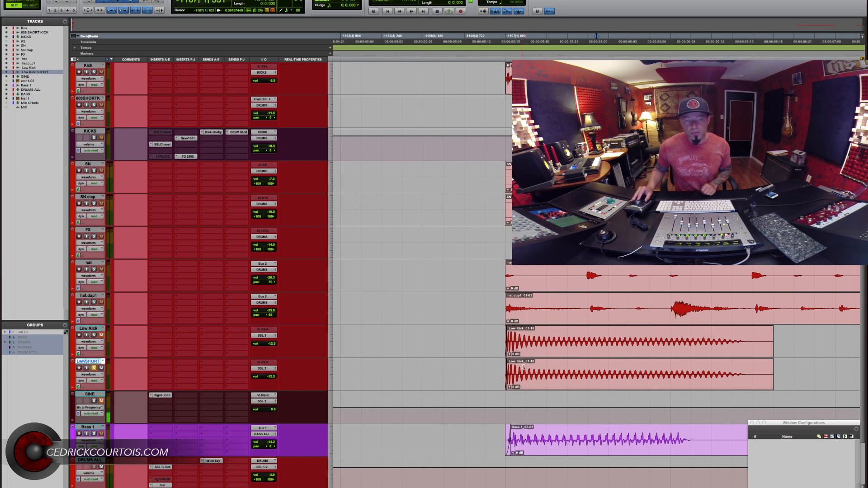
drag(531, 368, 782, 364)
key(Delete)
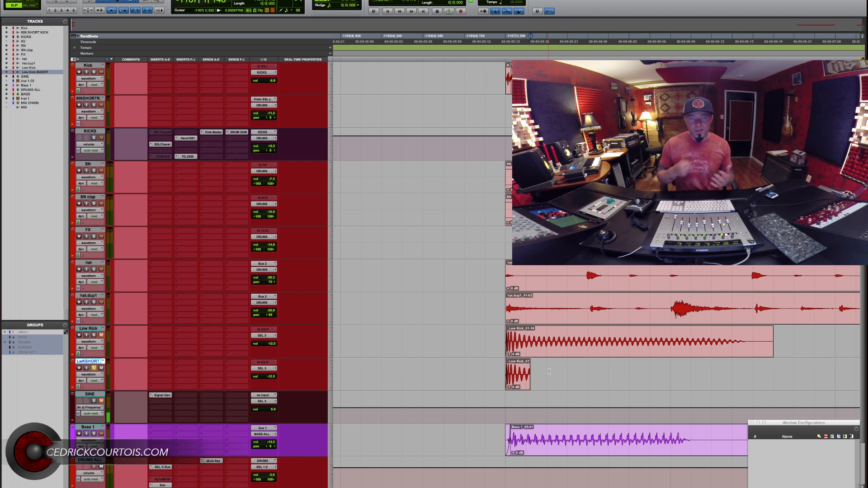
- Tighten the end of the shortened first kick clip and add a fade-out across its tail
click(530, 374)
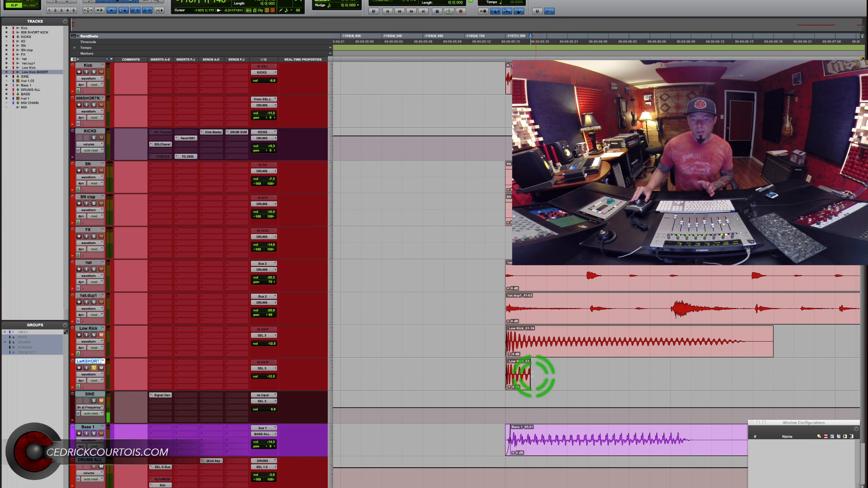
drag(527, 371, 512, 361)
click(481, 370)
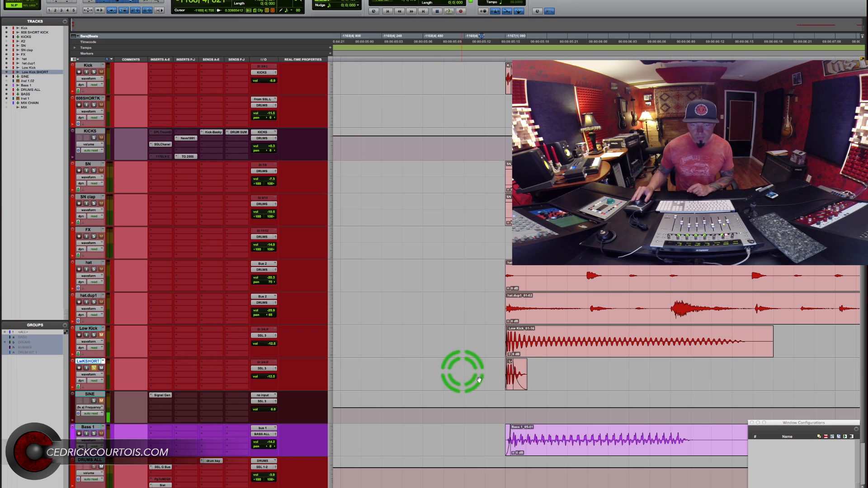
- Replace the three remaining long clips on the Low Kick SHORT track with copies of its faded short clip
click(510, 385)
key(t)
key(t)
key(r)
key(r)
key(r)
key(r)
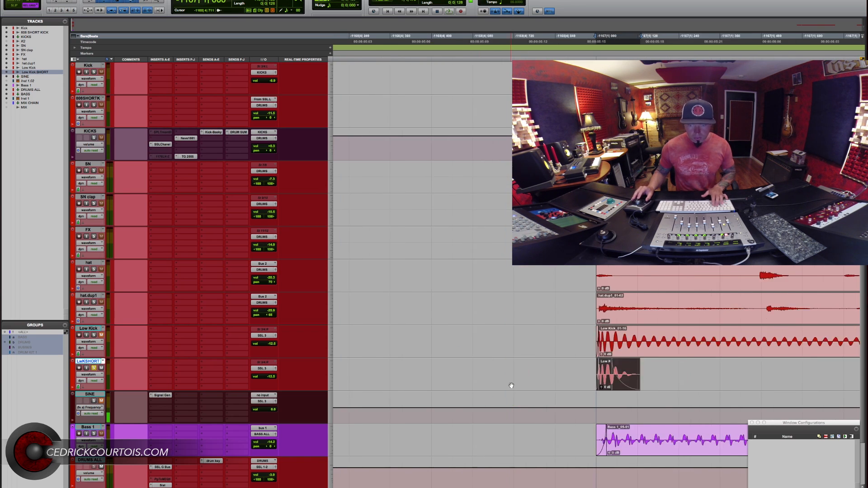
key(r)
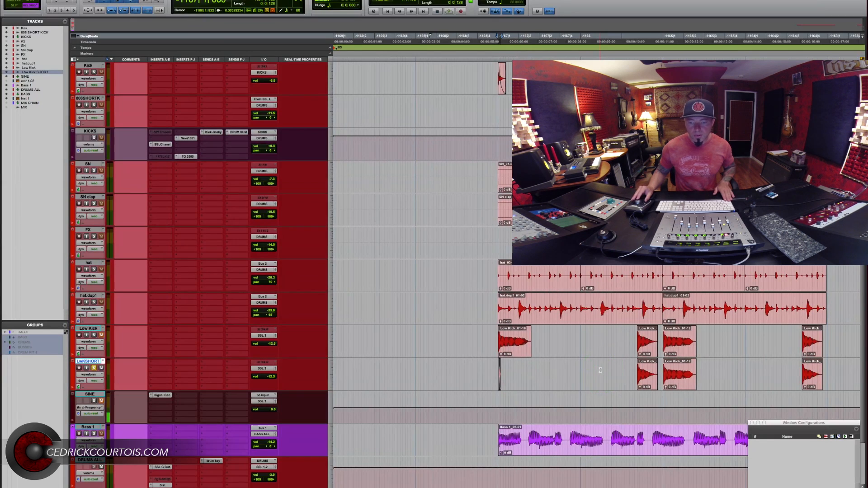
click(648, 385)
key(Delete)
click(679, 375)
key(Delete)
click(805, 385)
key(Delete)
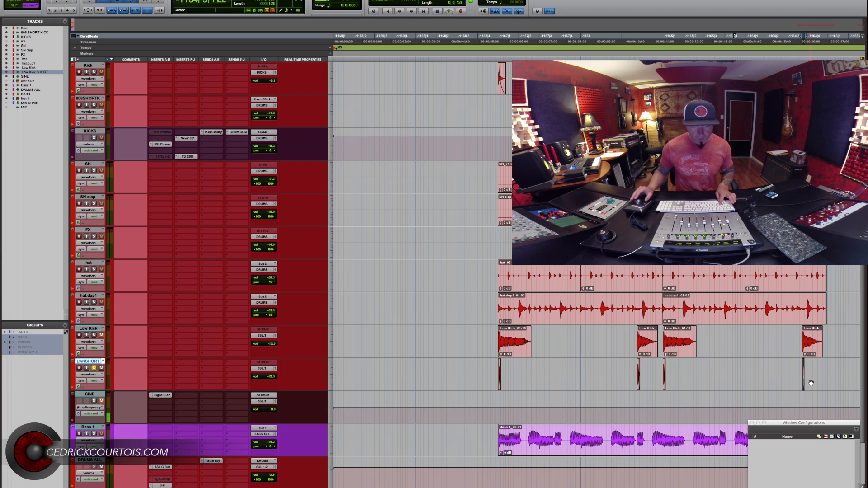
click(498, 368)
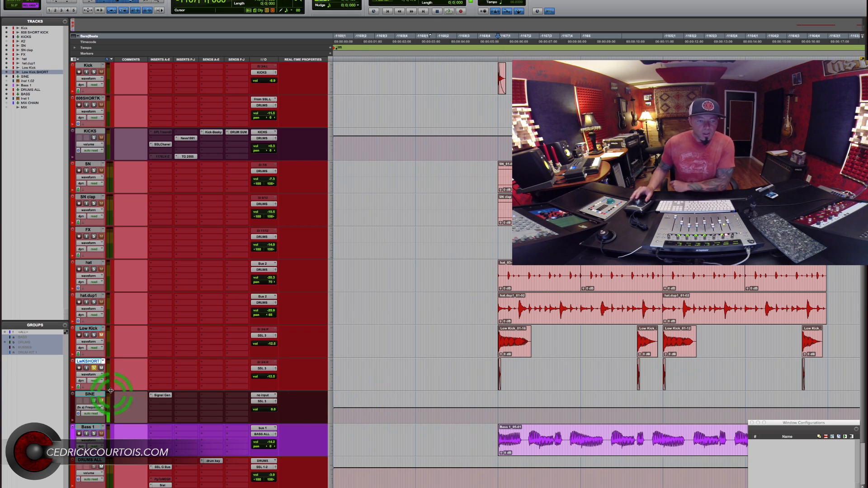
- Inspect the SINE track's Signal Generator, locate Signal Generator (mono) among the Other plug-ins, and close its window
click(160, 397)
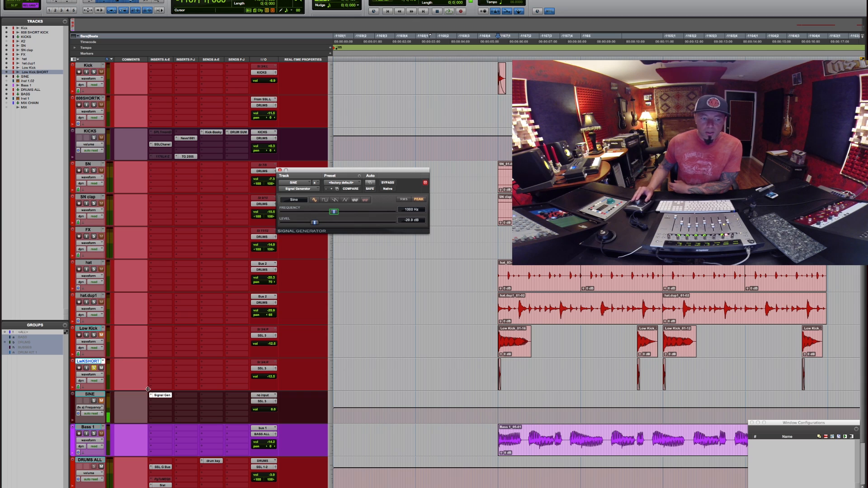
click(151, 396)
mouse_move(161, 396)
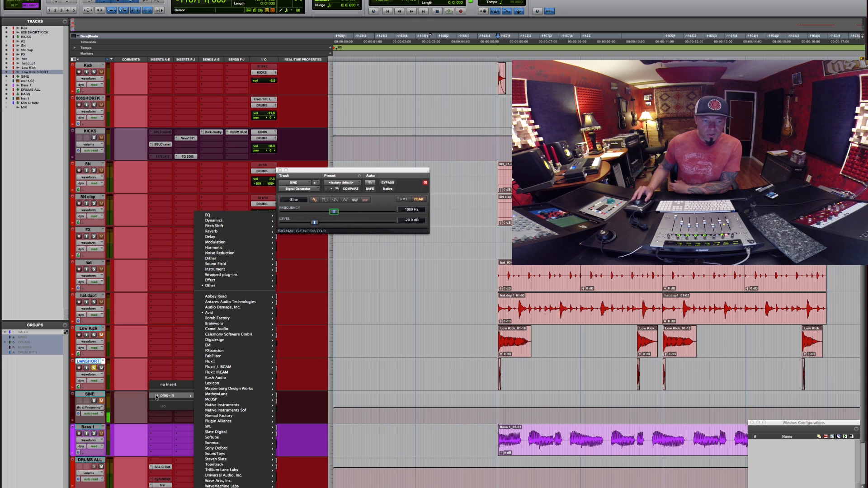
mouse_move(225, 285)
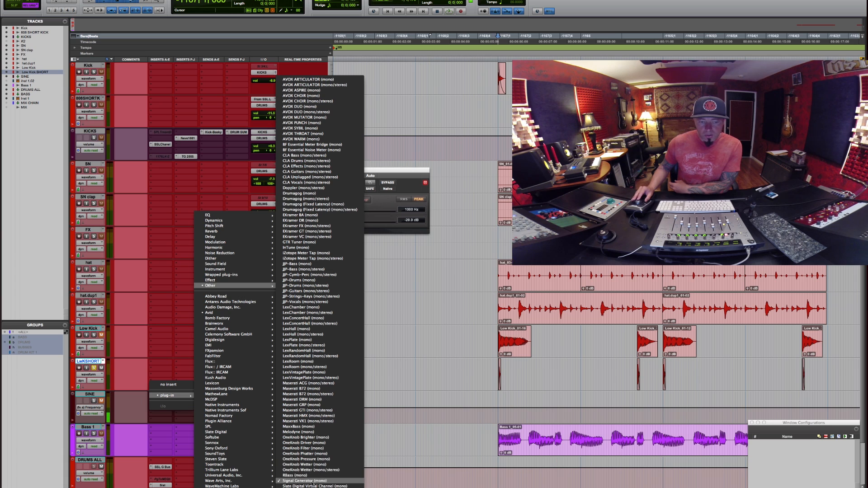
click(304, 481)
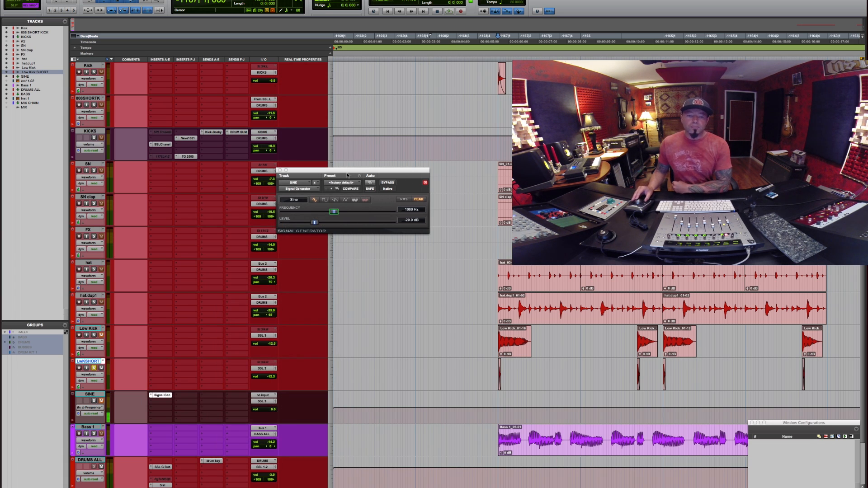
drag(350, 172, 342, 173)
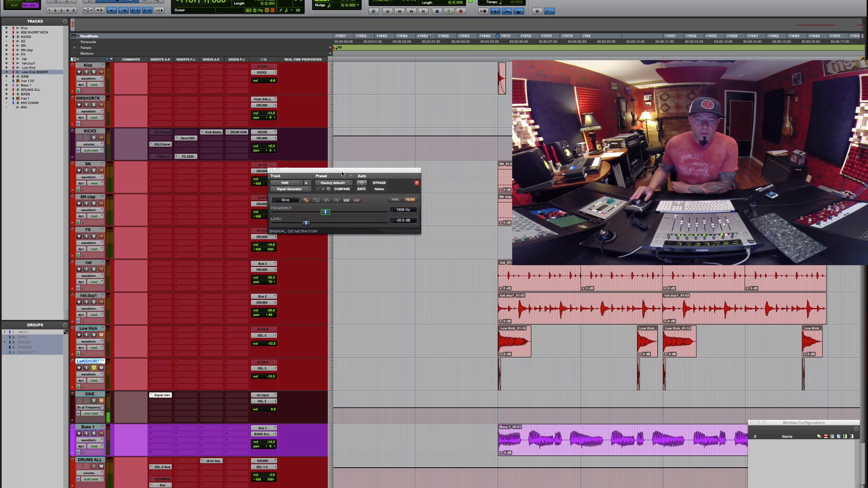
scroll(465, 227, down, 3)
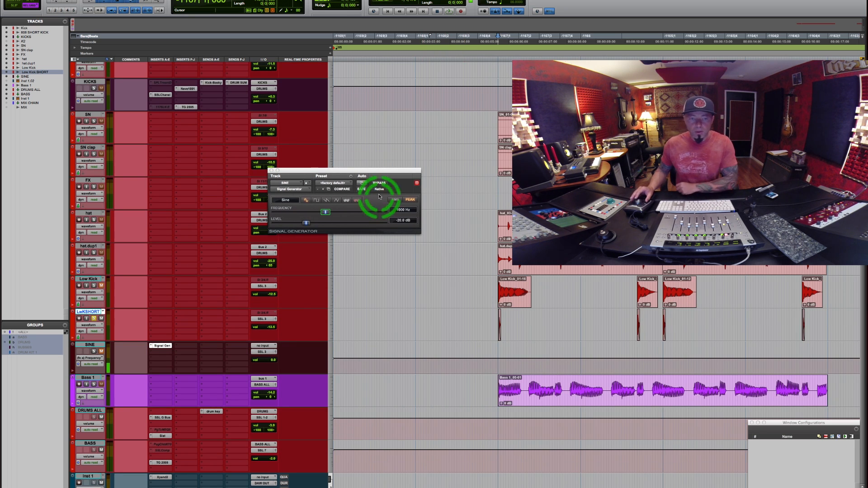
click(272, 171)
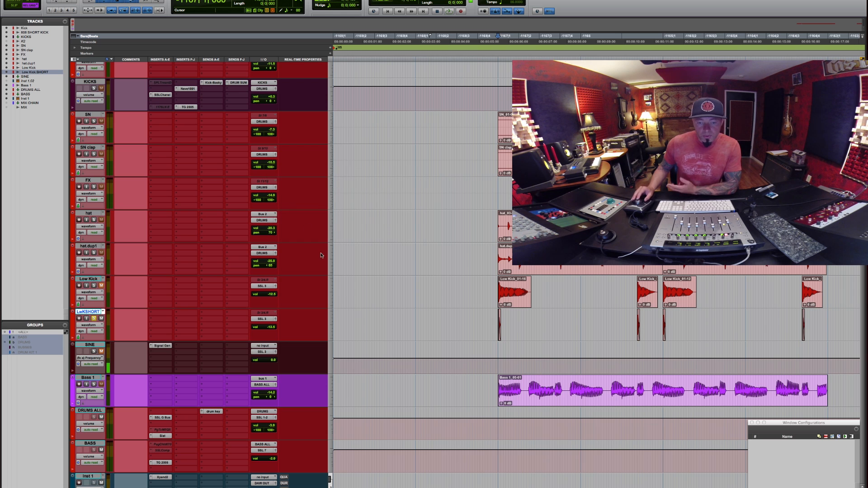
- Select the Inst 1 track, view its Xpand2 instrument, and close the plug-in window
click(99, 476)
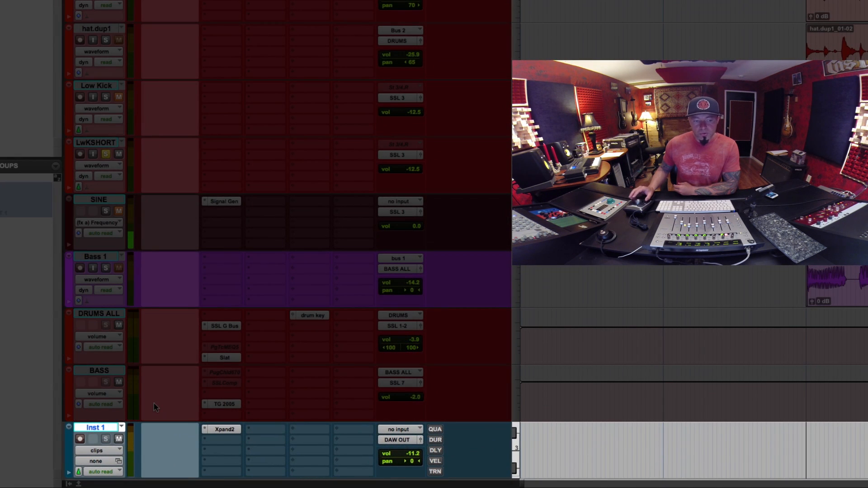
click(225, 429)
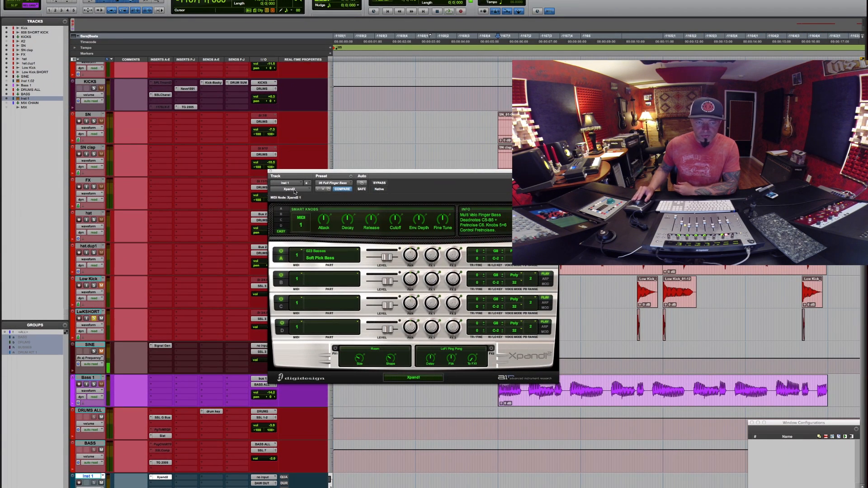
click(270, 172)
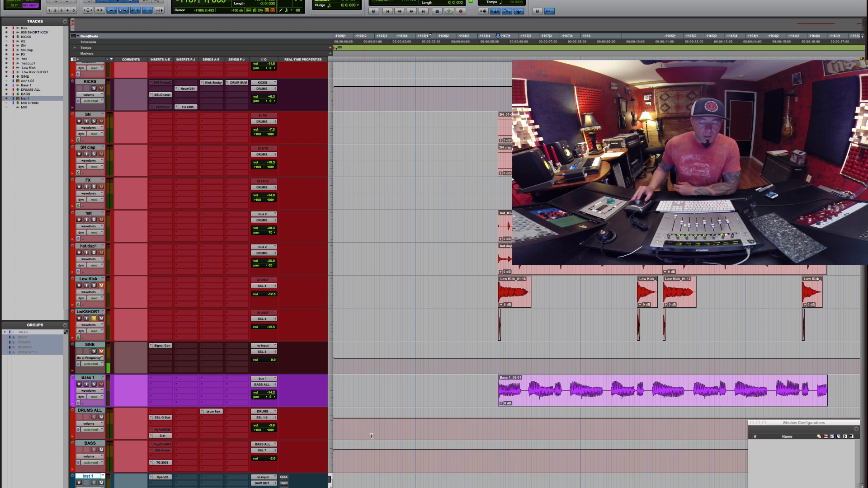
- Solo and play the Bass 1 track from just before its clip, and record-enable the Inst 1 track
click(494, 380)
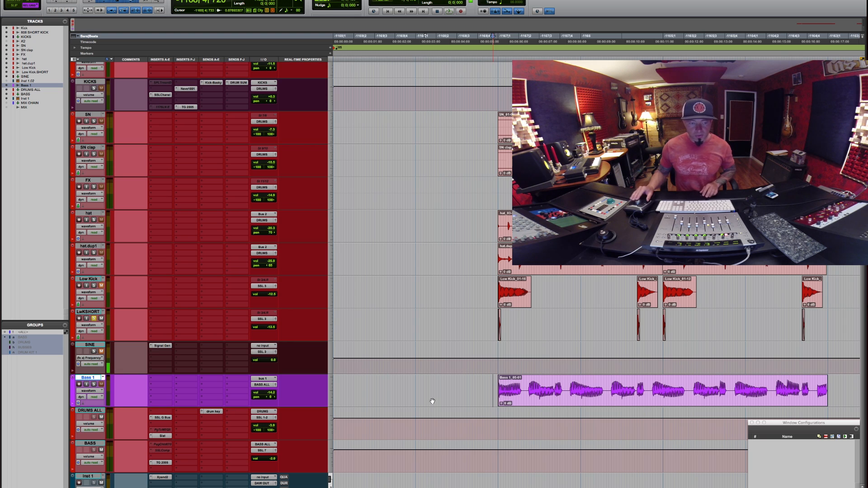
click(94, 384)
key(space)
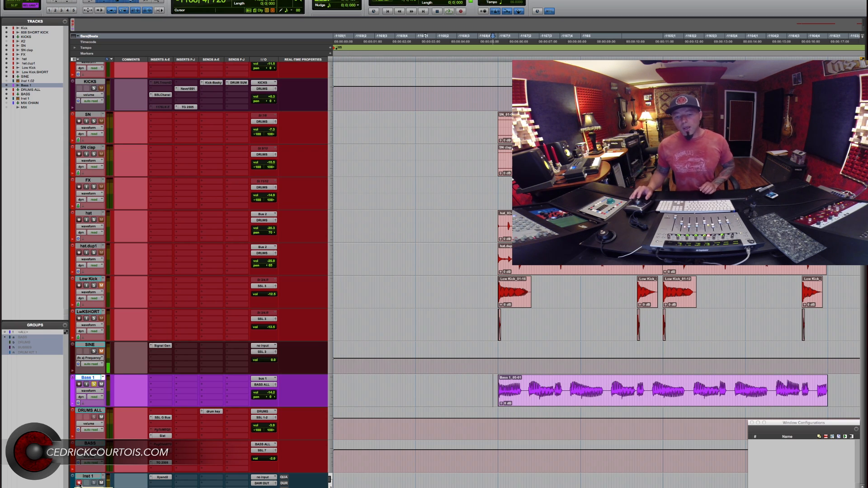
click(81, 483)
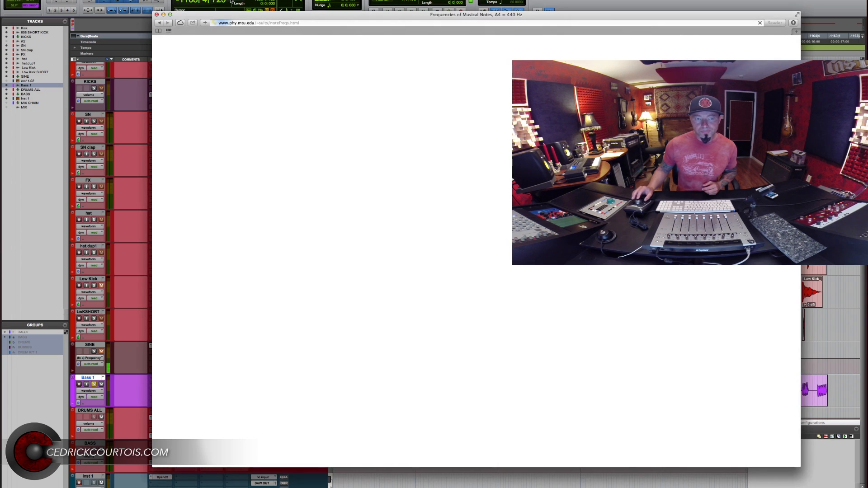
- Consult the musical note frequency table in the web browser and switch back to Pro Tools
drag(289, 17, 320, 19)
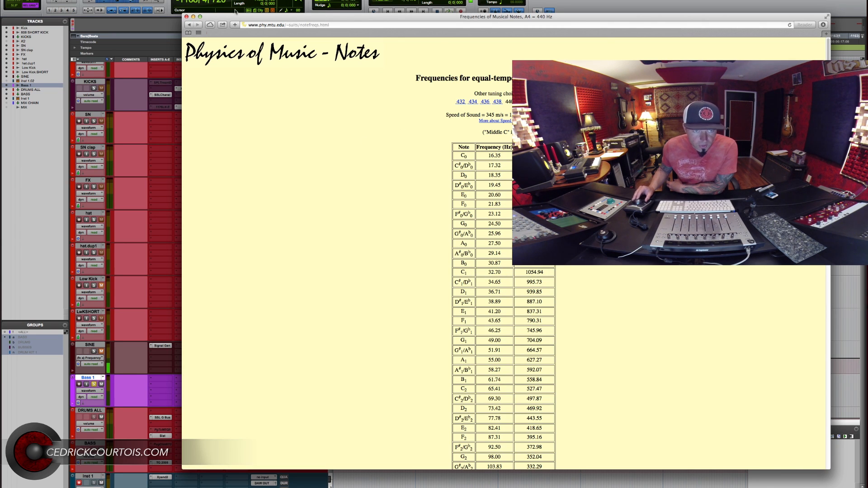
key(super+Tab)
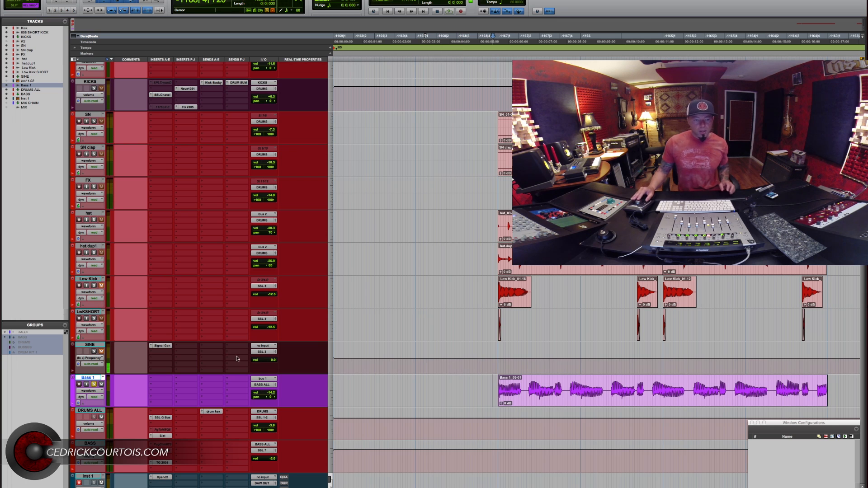
- Solo and unmute the SINE track and set its Signal Generator frequency to 33 Hz
click(162, 346)
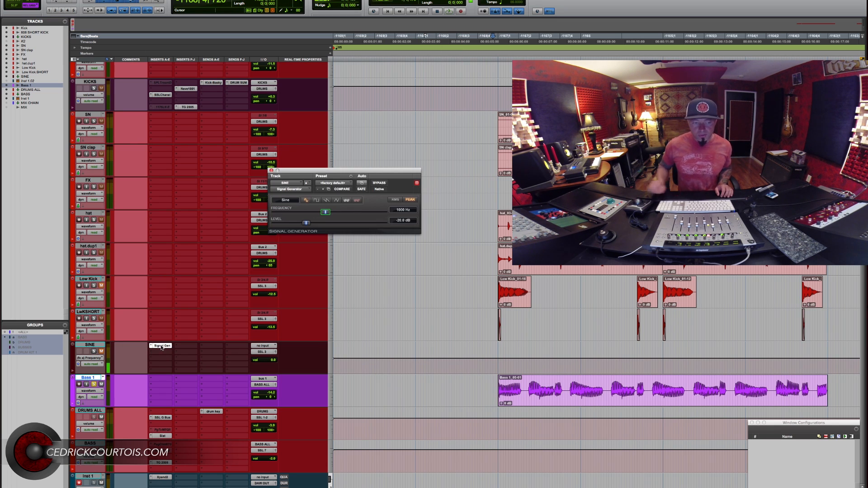
click(93, 352)
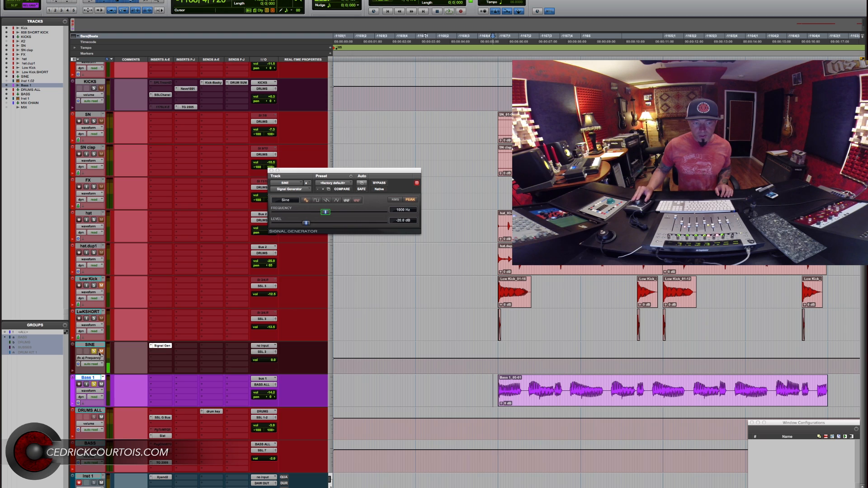
click(404, 213)
text(33)
key(Return)
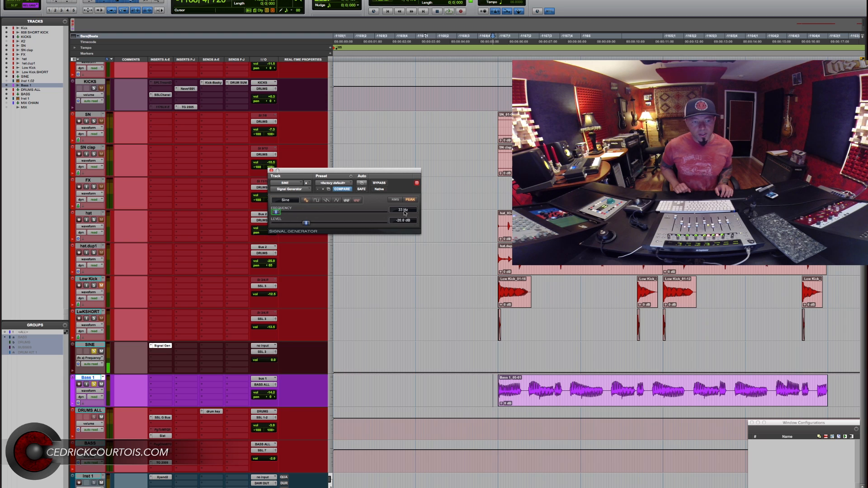
- Play the soloed Bass 1 and SINE tracks together from just before the Bass 1 clip
click(497, 379)
key(t)
key(t)
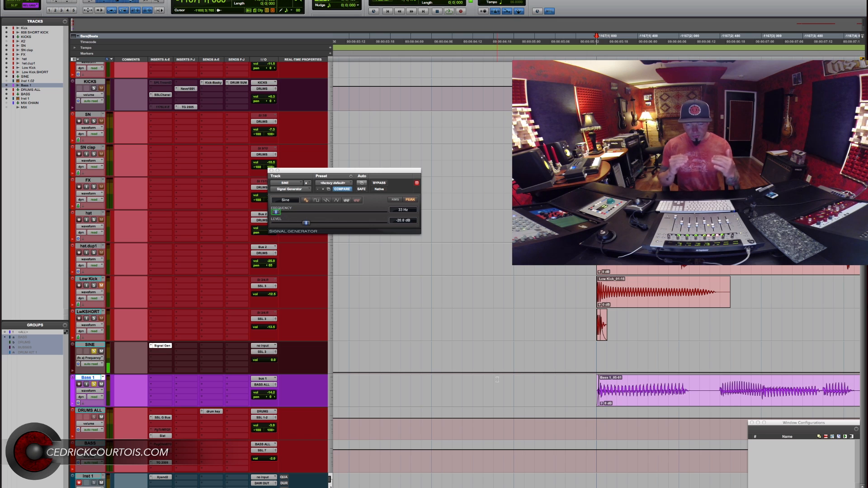
click(554, 389)
key(space)
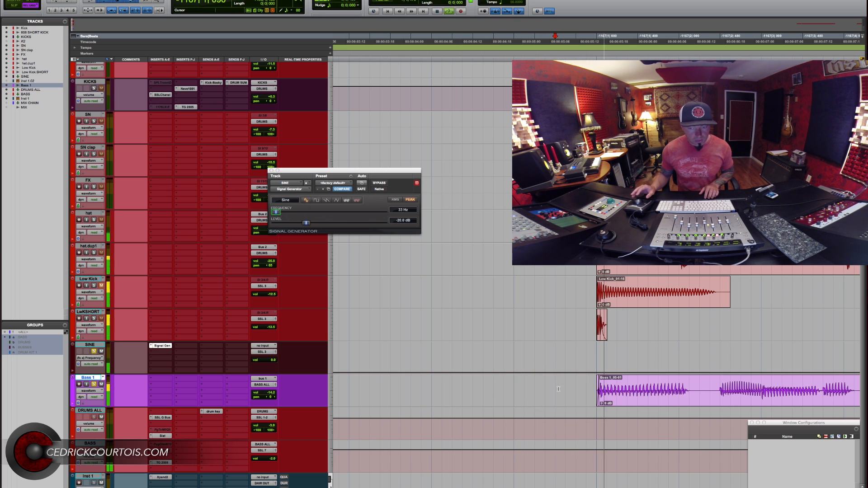
key(space)
key(space)
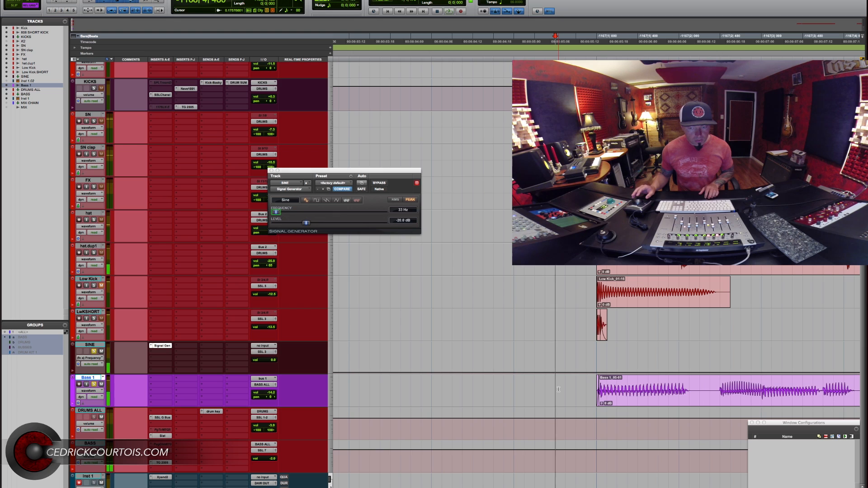
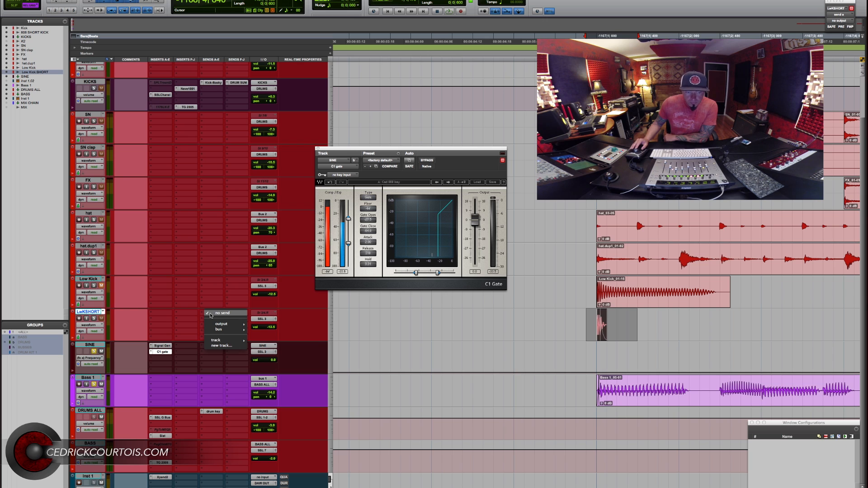
- Assign a send on the LwKSHORT track to the mono kik key bus
click(222, 330)
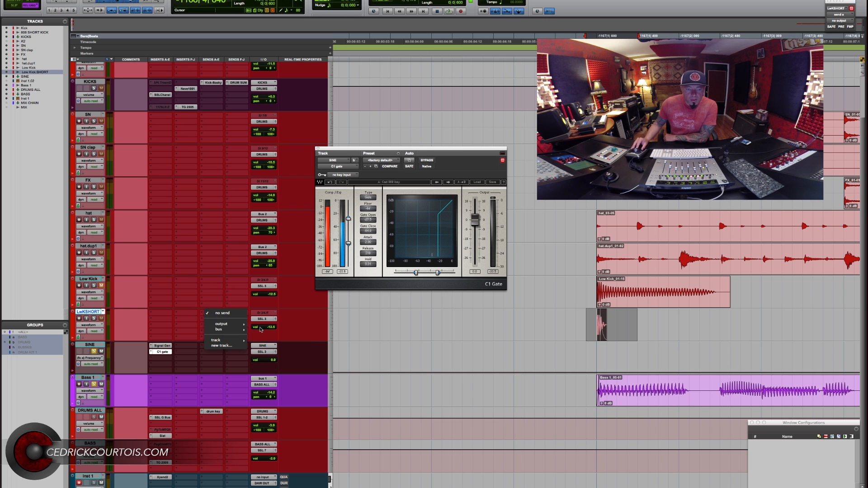
mouse_move(244, 329)
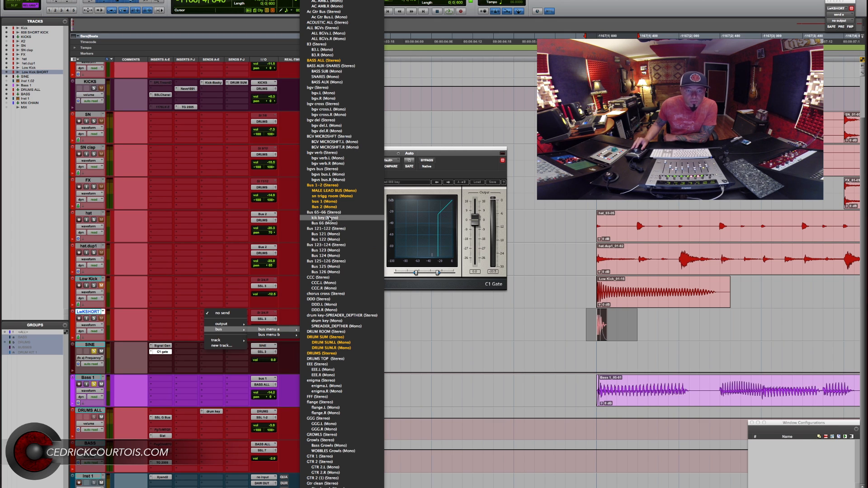
click(344, 218)
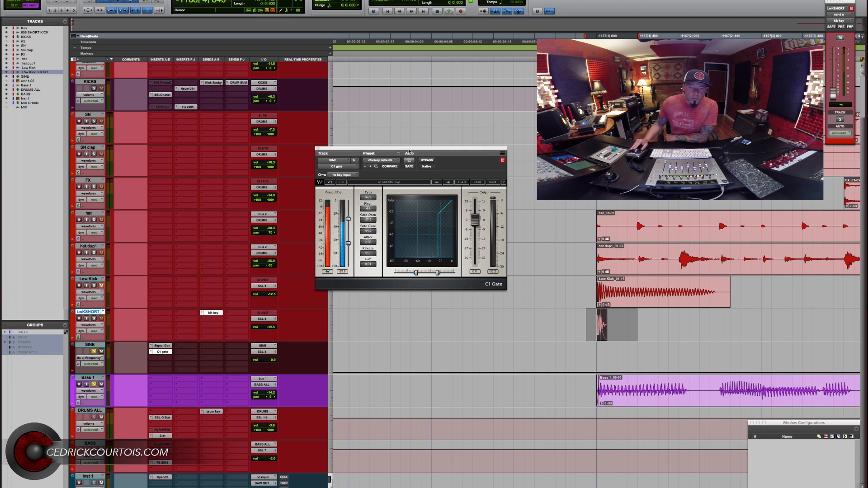
- Set the key input of the SINE track's C1 Gate to the kik key bus
drag(408, 149, 436, 151)
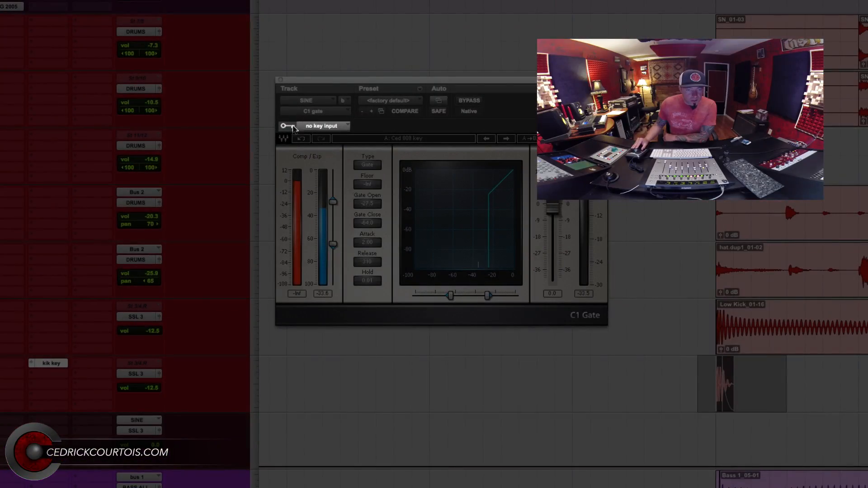
click(315, 128)
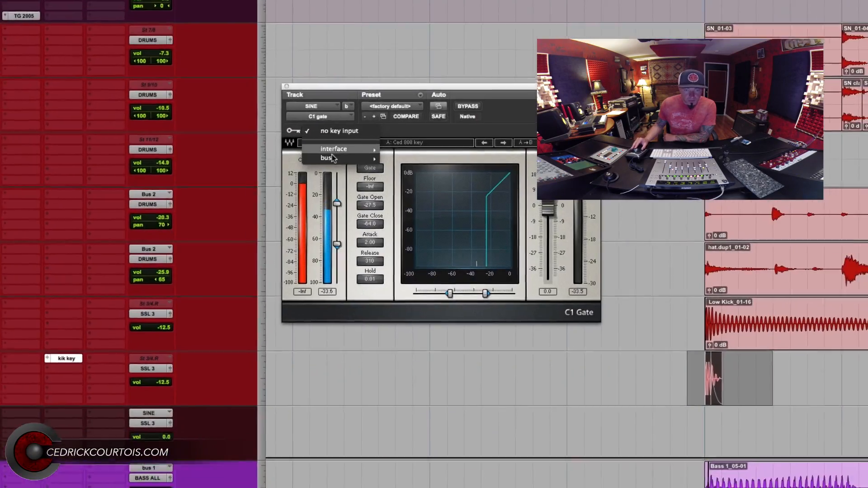
mouse_move(323, 155)
mouse_move(415, 195)
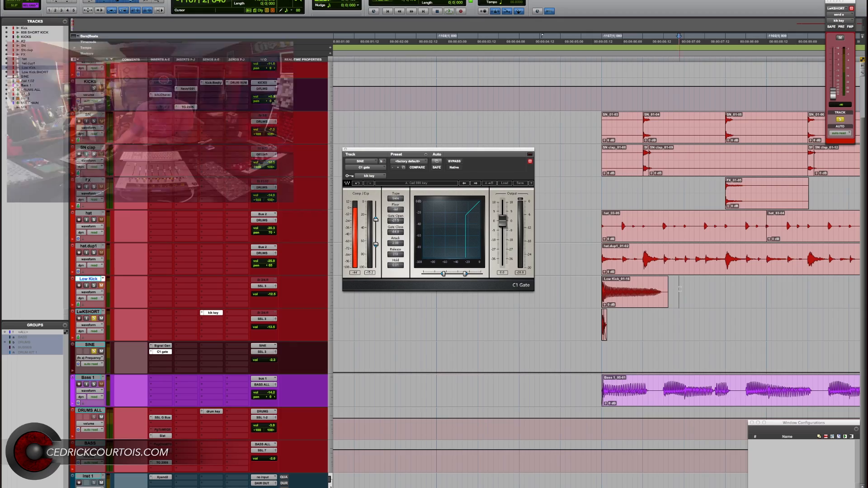
- Select the first Low Kick clip and raise the LwKSHORT track's kik key send level to about -3 dB
drag(679, 290, 604, 294)
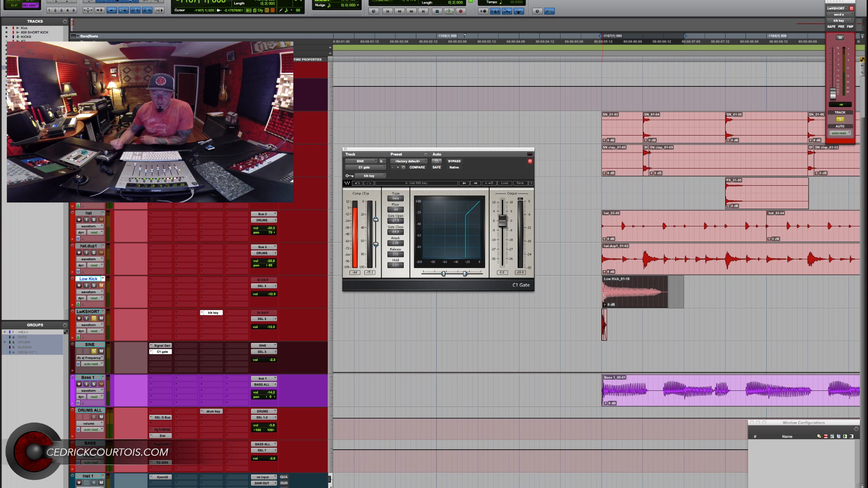
key(space)
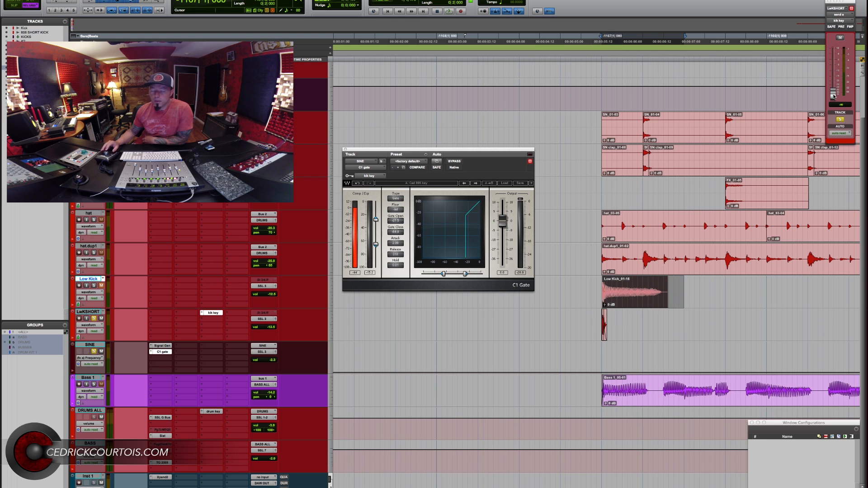
click(603, 337)
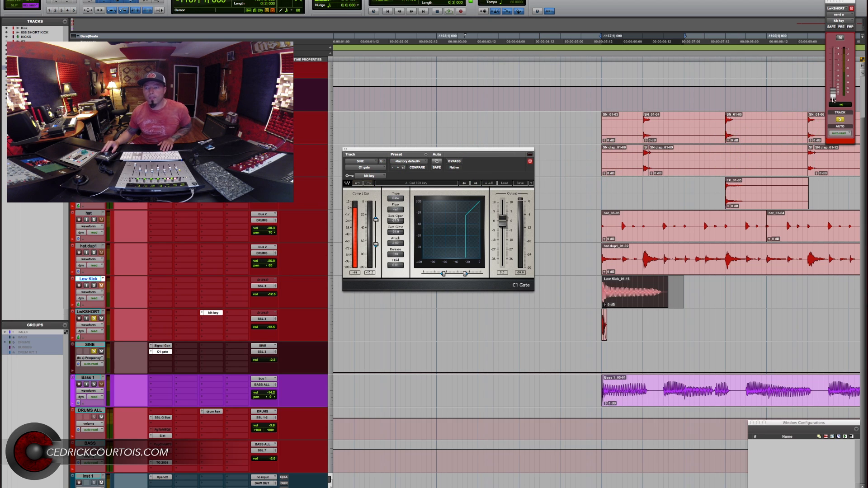
drag(834, 96, 838, 66)
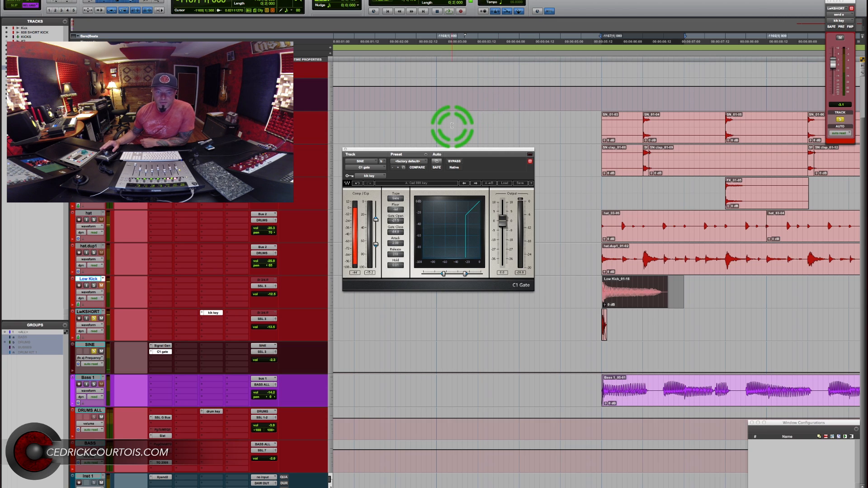
drag(448, 150, 449, 143)
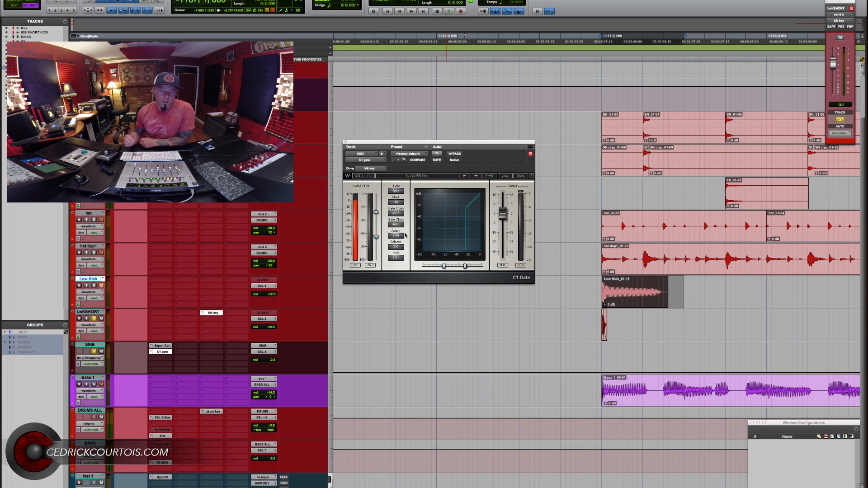
click(393, 247)
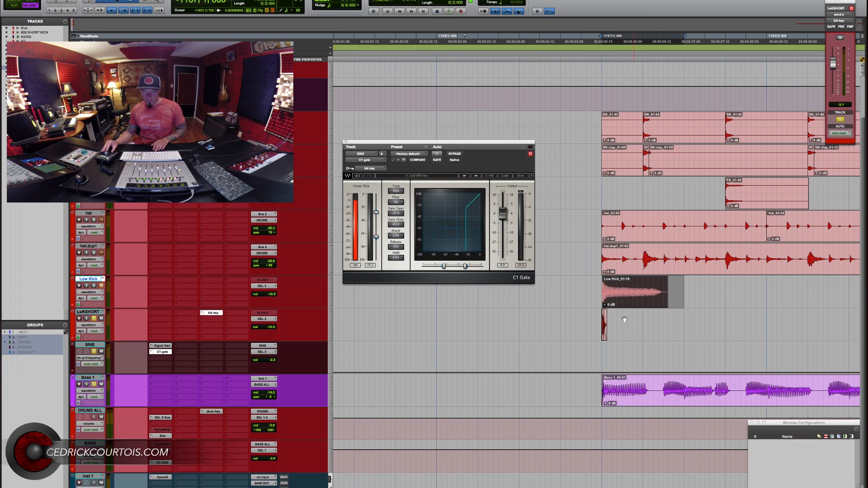
- Play from just before the first LwKSHORT clip to hear the triggered sine with the bass
click(595, 315)
key(space)
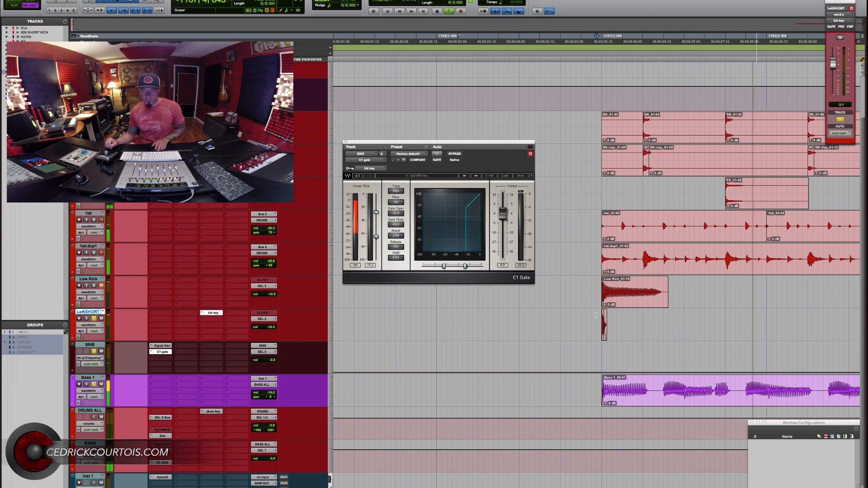
key(space)
key(space)
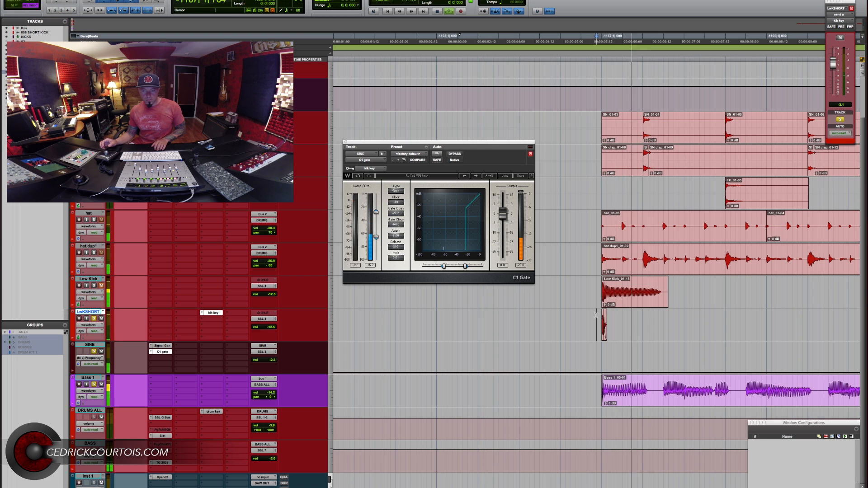
key(space)
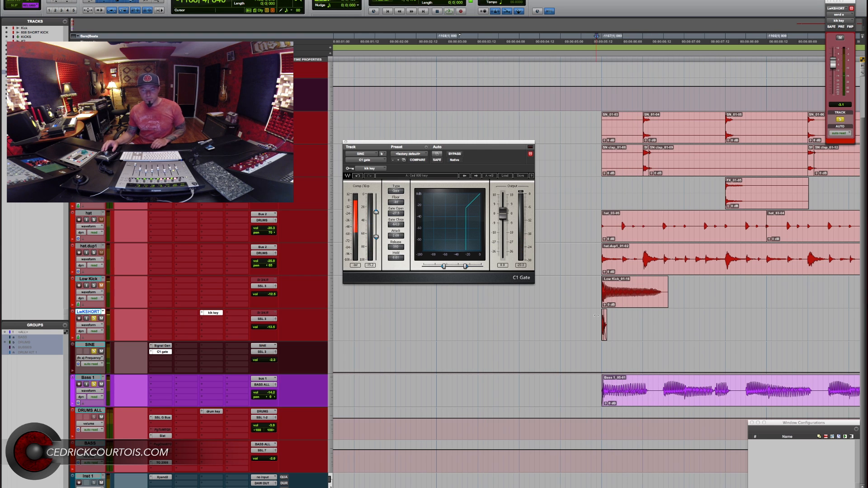
- Clear the solos, play the full mix from just before the Bass 1 clip, and close the C1 Gate window
click(94, 352)
click(591, 387)
key(space)
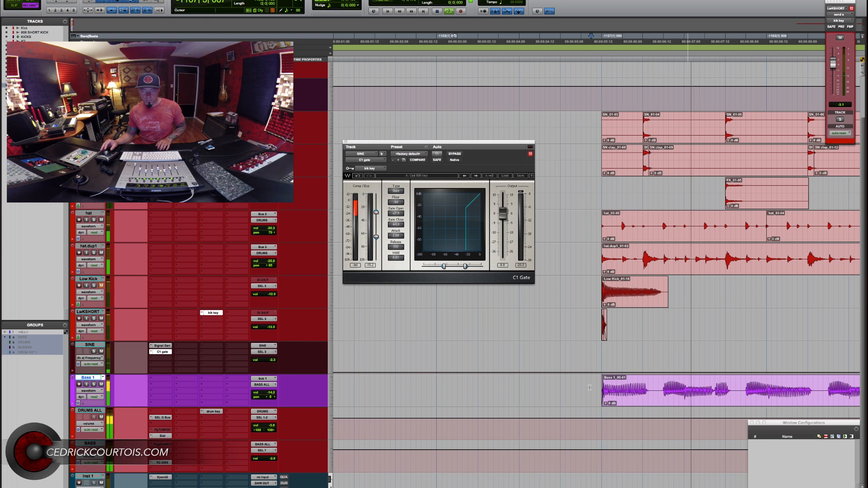
key(r)
key(r)
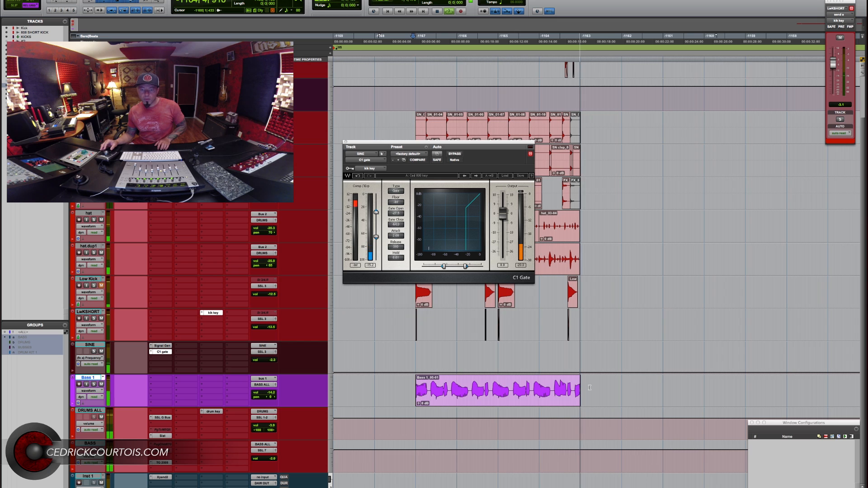
click(519, 402)
click(373, 179)
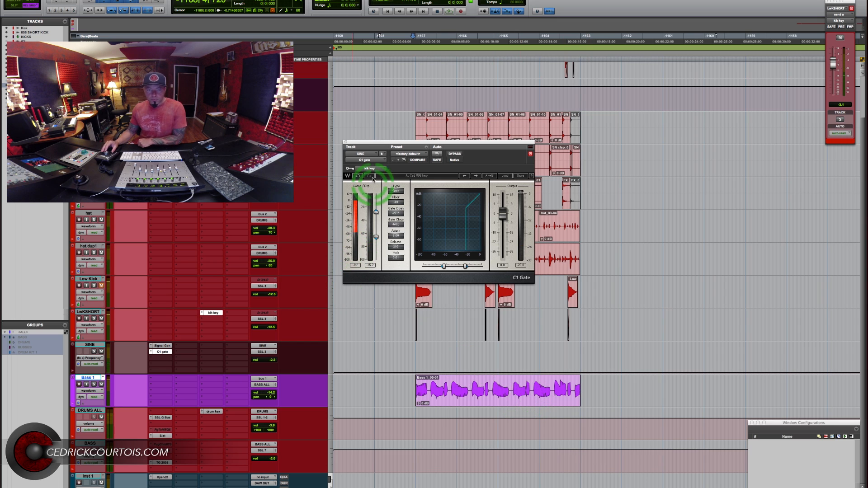
click(345, 142)
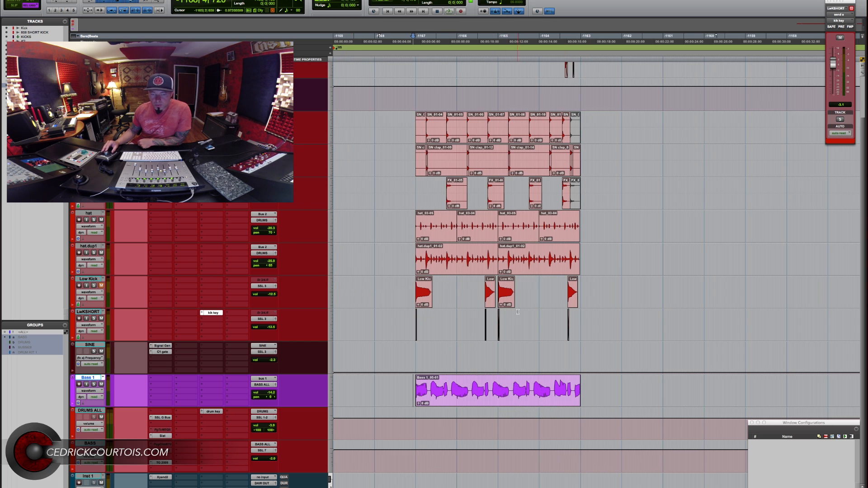
- Solo and play the Bass 1 track leading into the second Low Kick clip, and record-enable the Inst 1 track
click(485, 353)
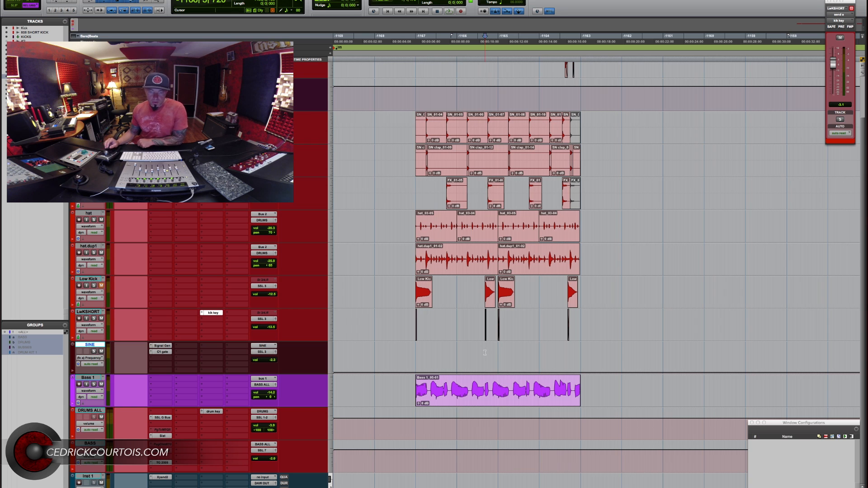
key(t)
key(t)
key(t)
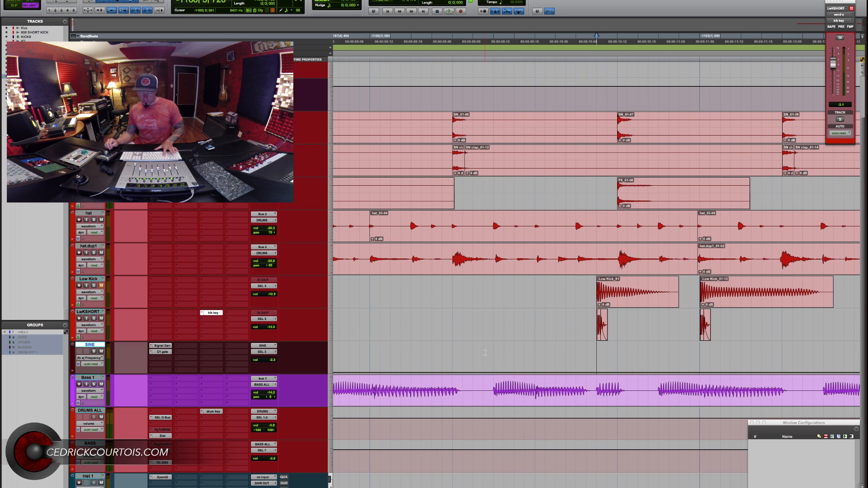
key(t)
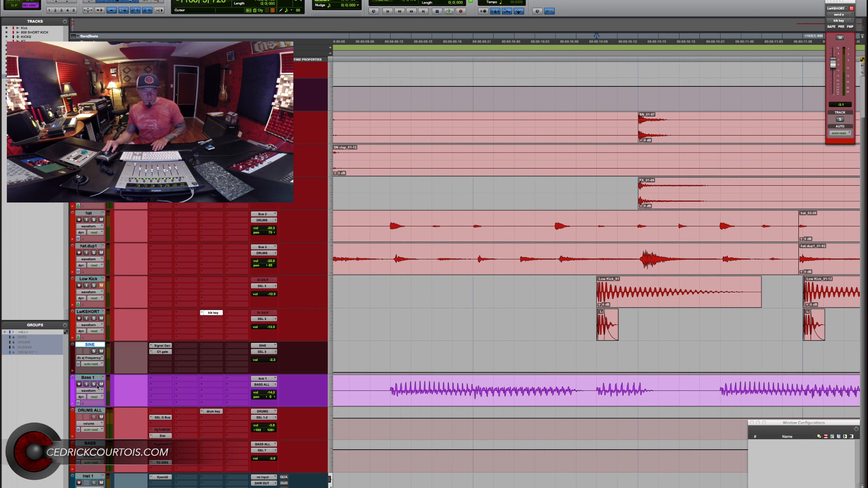
click(515, 381)
key(space)
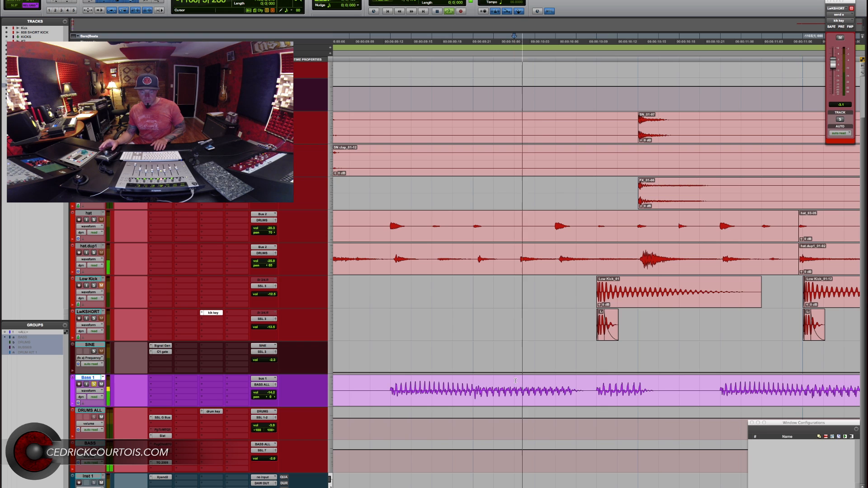
key(space)
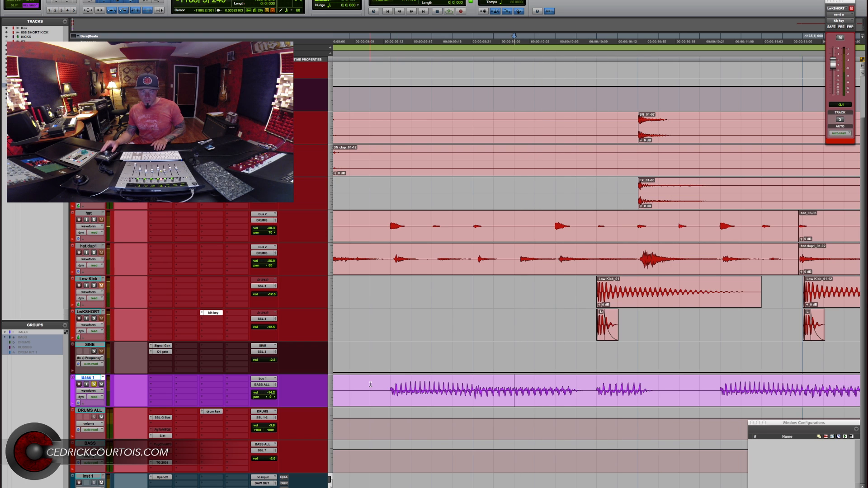
click(79, 483)
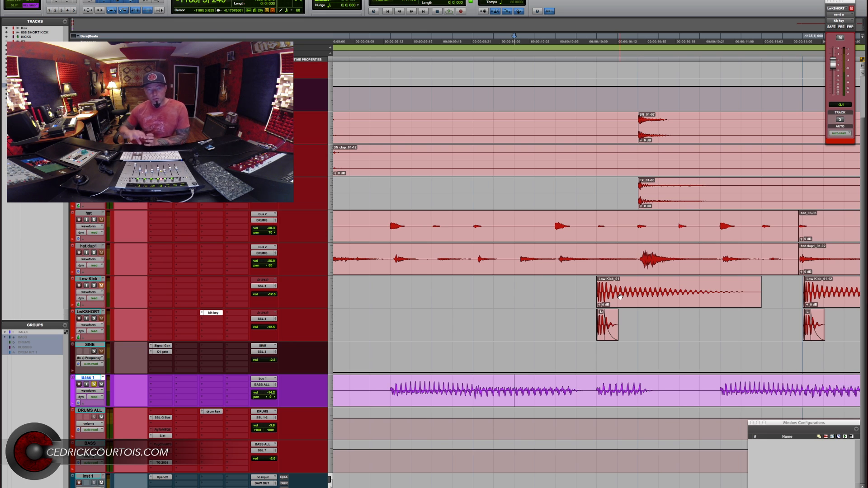
- Open the SINE track's Signal Generator and check that its Frequency parameter is enabled for plug-in automation
click(162, 346)
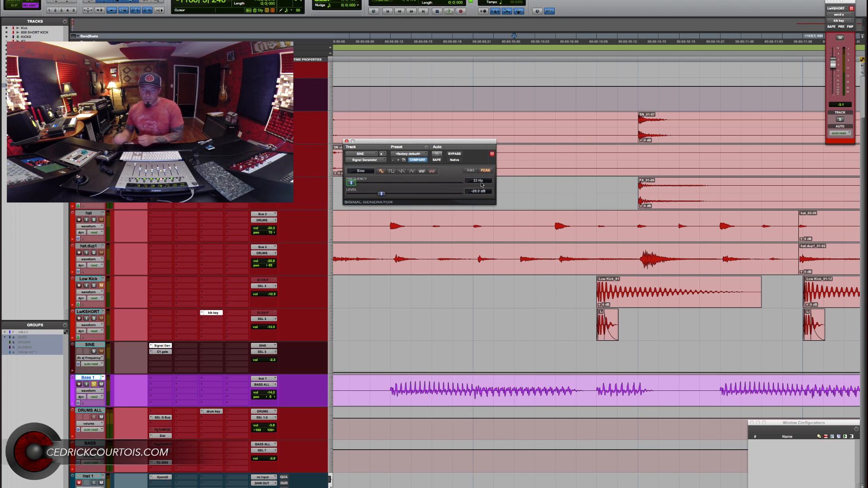
click(437, 154)
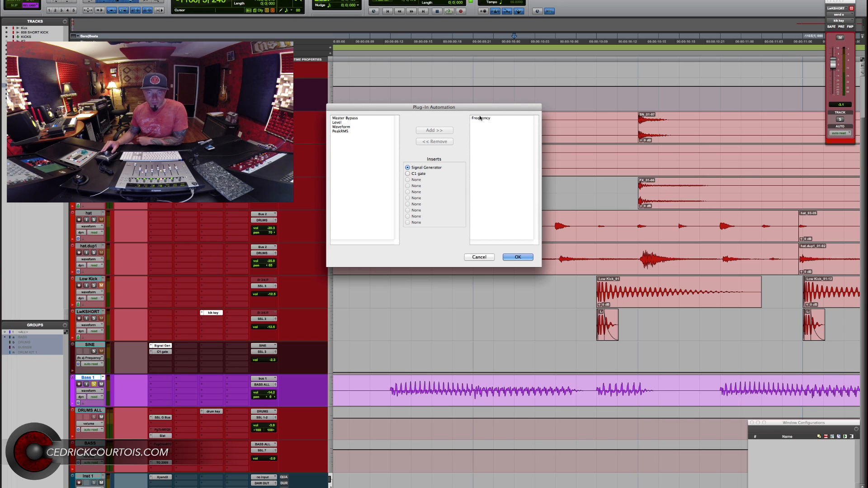
click(518, 258)
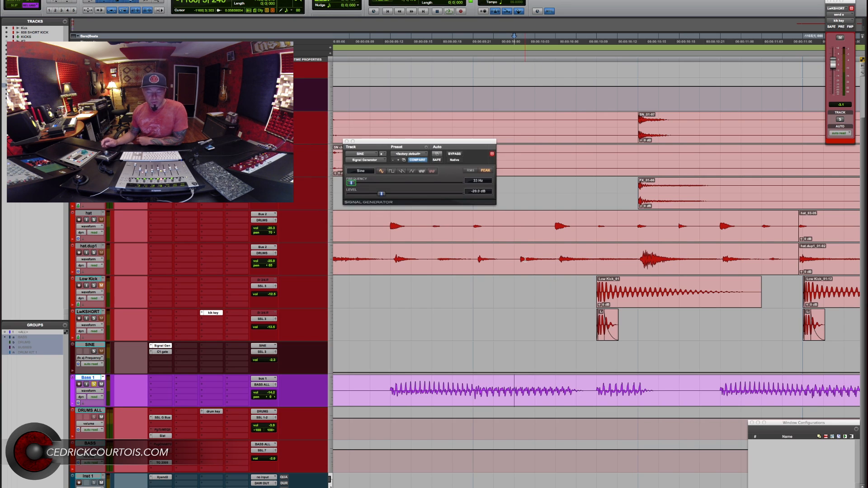
- Switch to the browser's musical note frequency chart to look up the pitch of the bass note, and return to Pro Tools
click(624, 345)
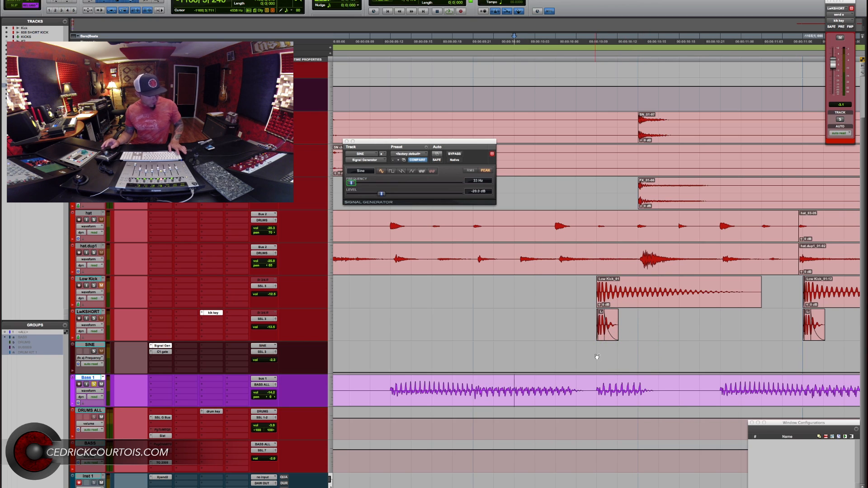
key(super+Tab)
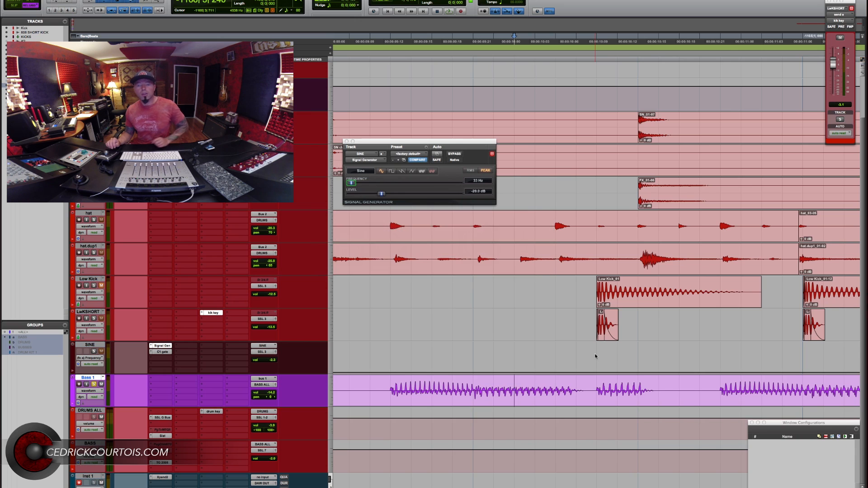
click(516, 337)
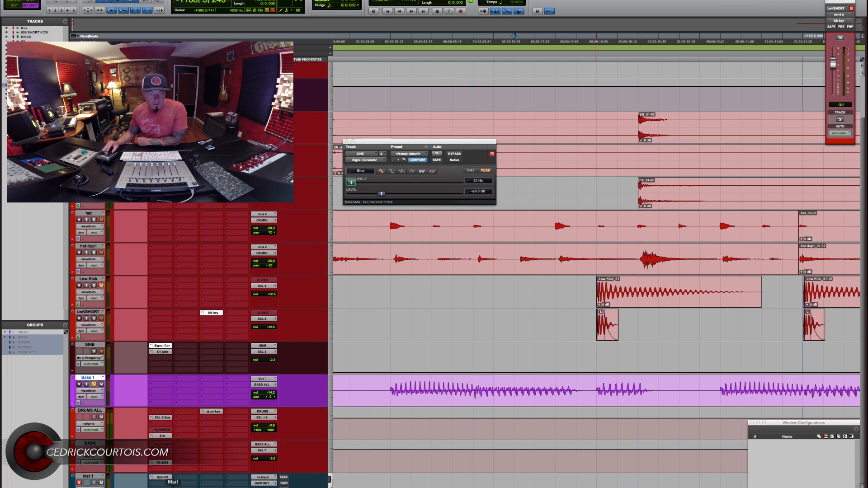
click(112, 487)
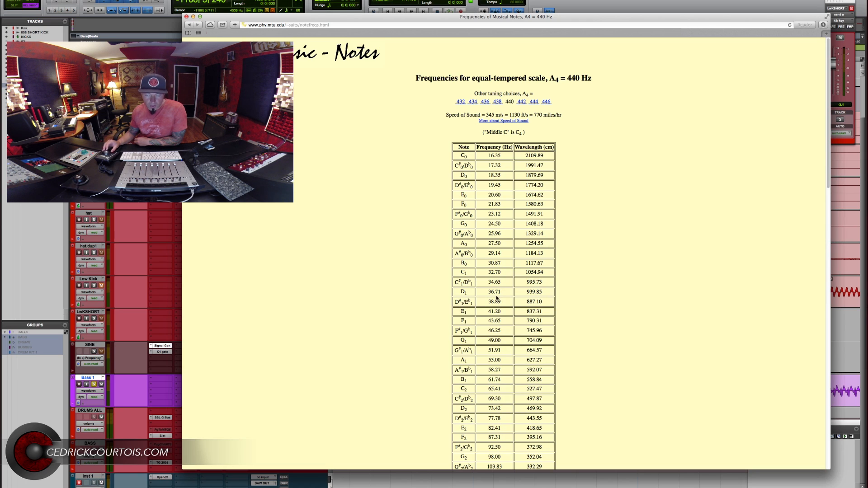
key(super+Tab)
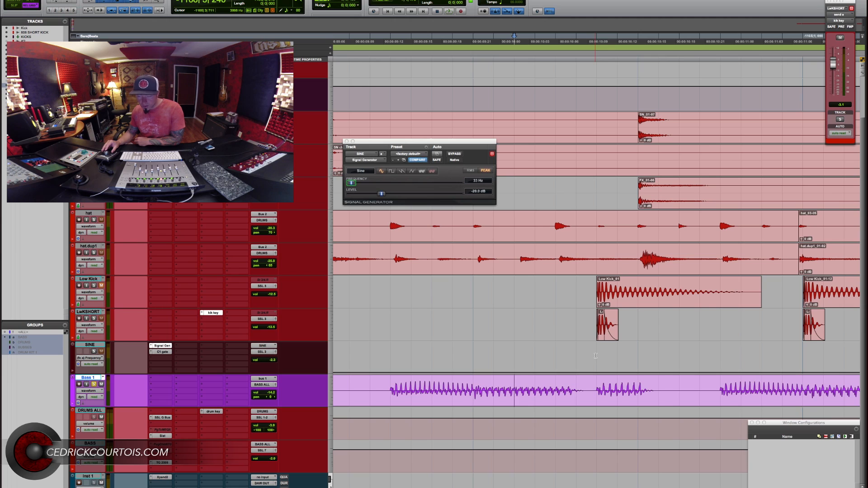
- Raise the SINE track's frequency automation to 39 Hz from the Low Kick_01 clip to the Low Kick_01-12 clip, and play the passage
drag(595, 355, 792, 334)
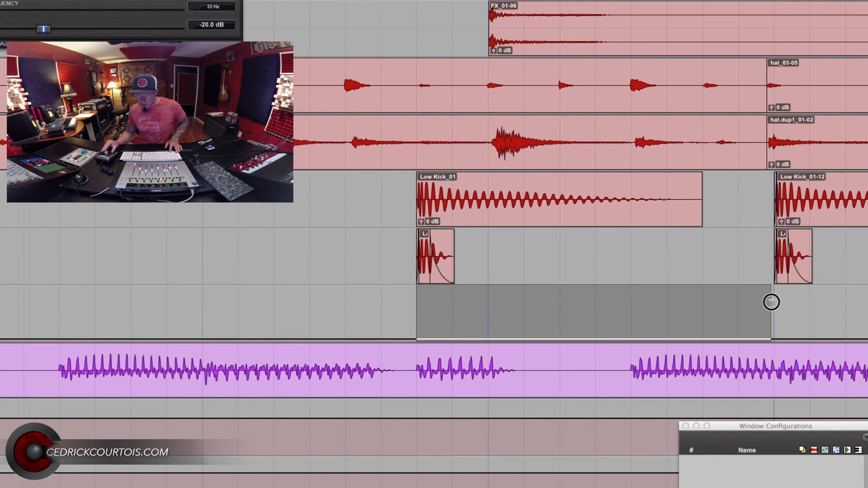
drag(699, 290, 700, 284)
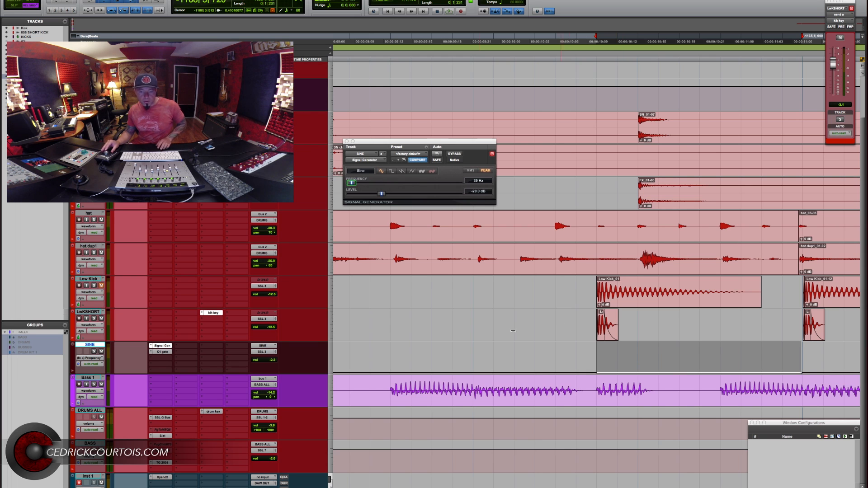
click(459, 357)
key(space)
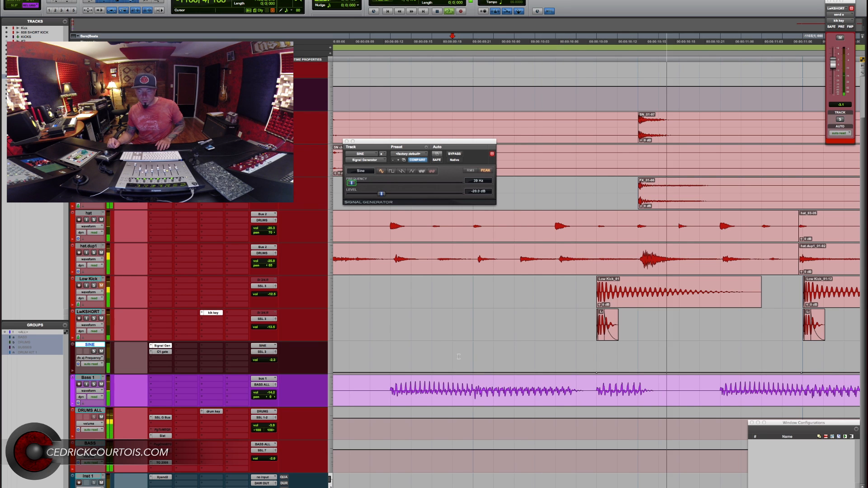
key(space)
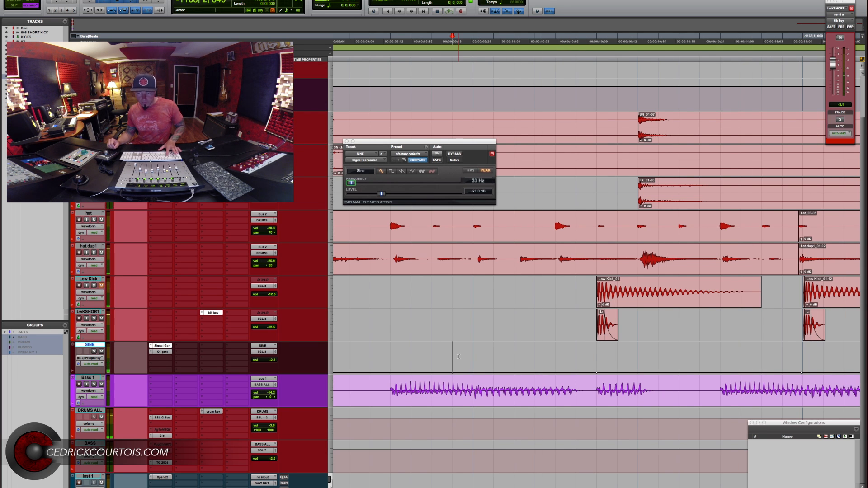
- Zoom in on the frequency change at the start of the Low Kick_01 clip and set the SINE track height to fit to window
key(r)
key(r)
key(r)
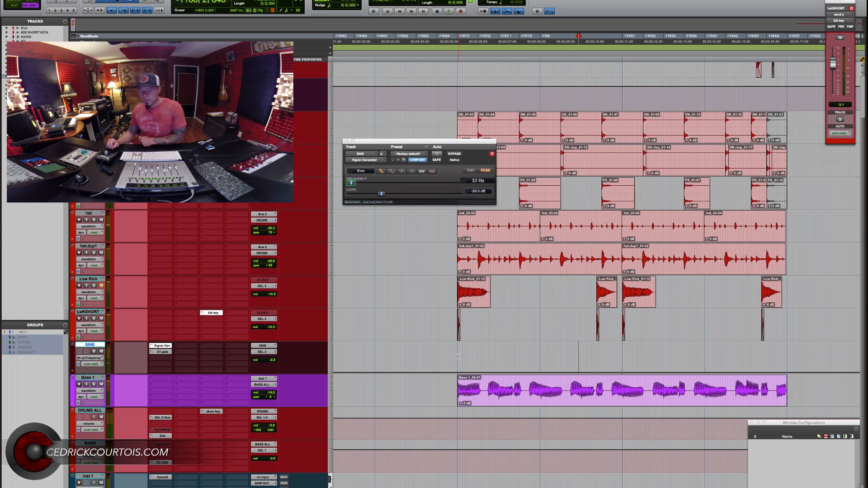
click(597, 365)
key(t)
key(t)
key(t)
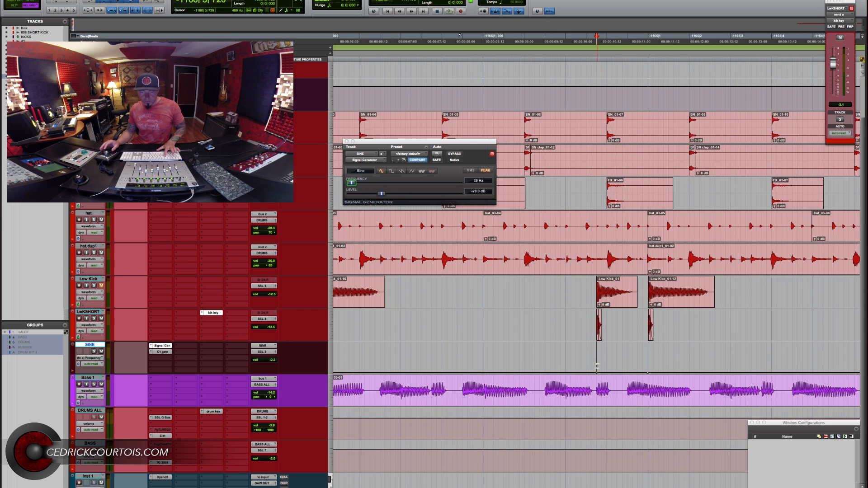
key(t)
key(t)
key(t)
key(t)
key(ctrl+Up)
key(ctrl+Up)
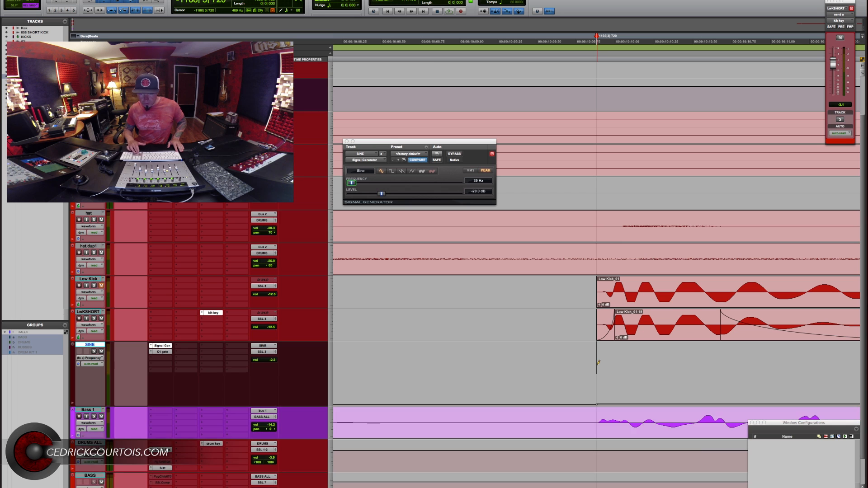
key(ctrl+Up)
scroll(598, 363, down, 5)
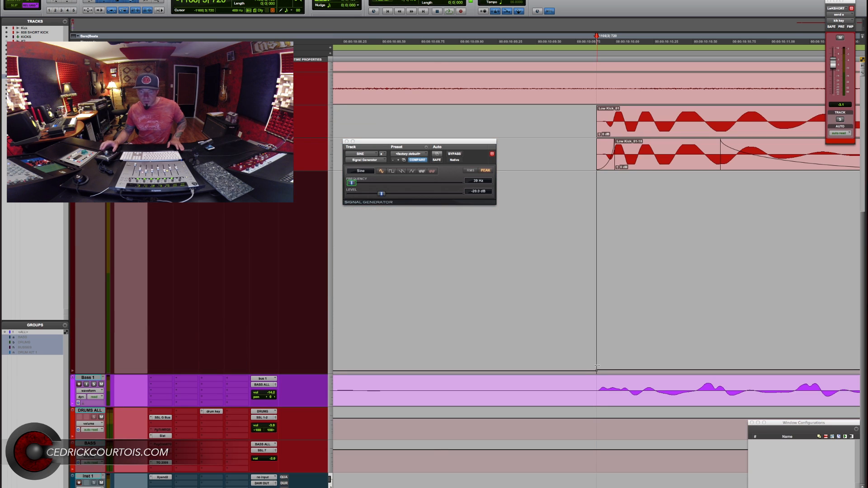
key(t)
key(t)
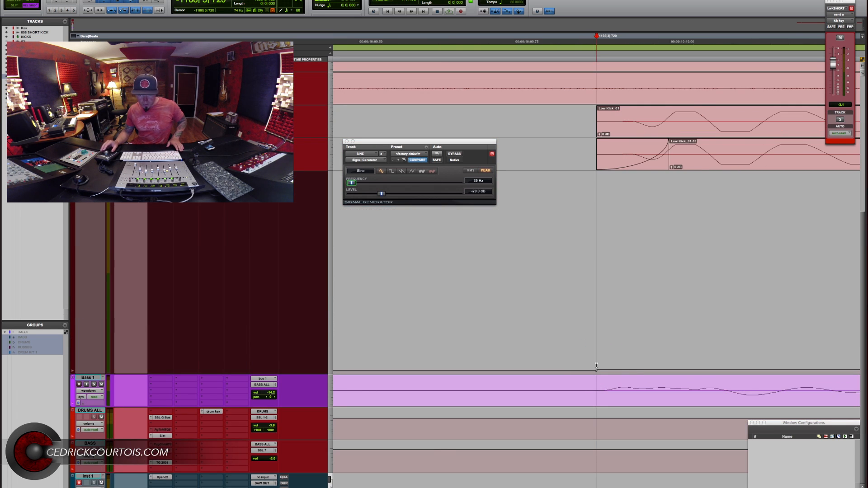
click(332, 330)
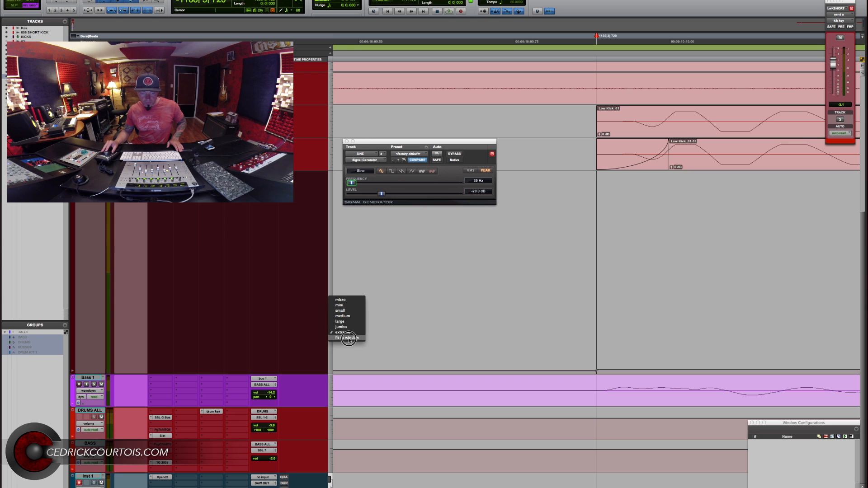
click(349, 338)
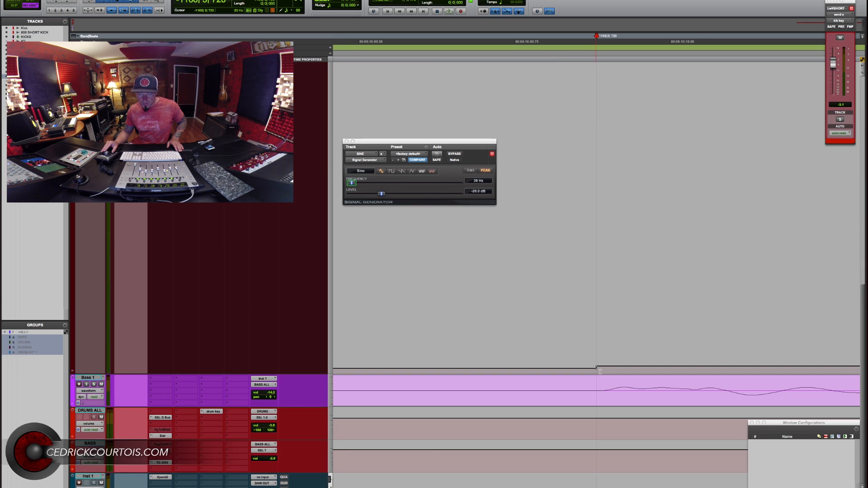
- Switch to Slip mode and spread the frequency breakpoints at the start of the raised section into a short ramp
key(t)
key(t)
key(t)
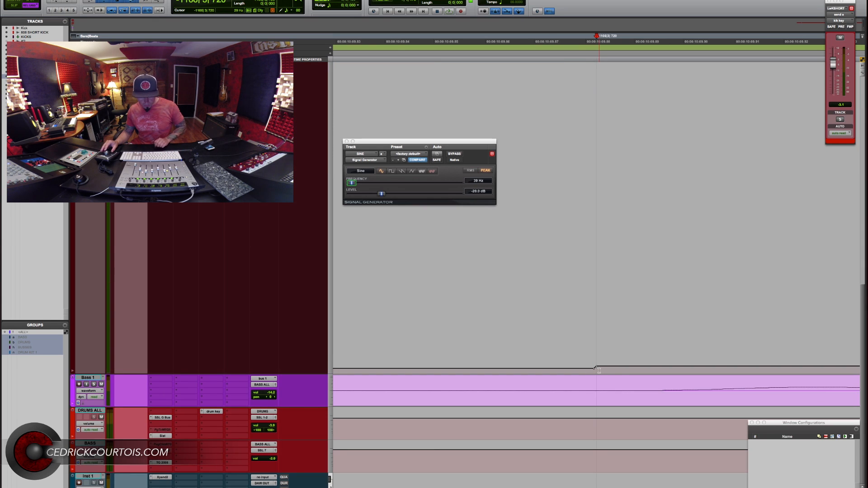
key(F2)
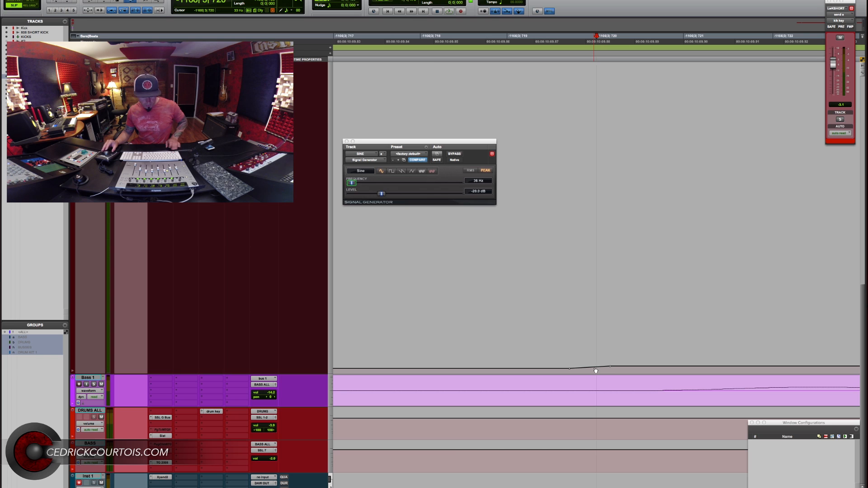
- Spread the frequency breakpoints at the end of the raised section into a short downward ramp
key(r)
key(r)
key(r)
key(r)
key(r)
key(r)
key(r)
key(r)
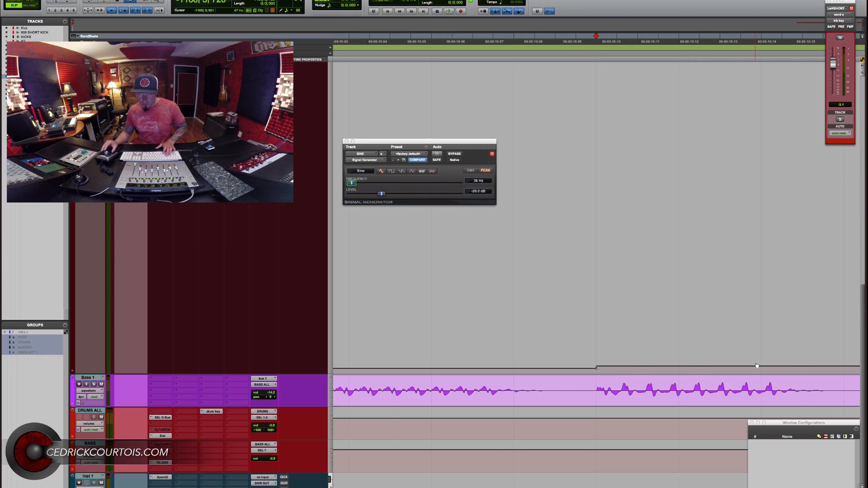
key(r)
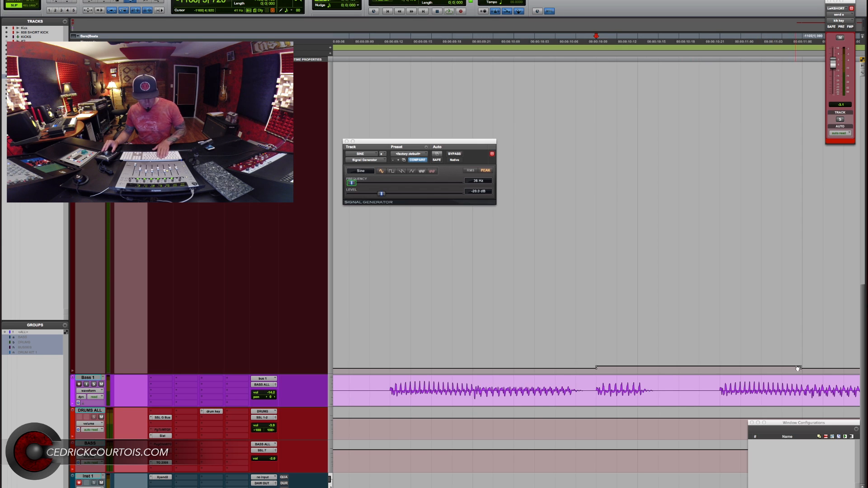
key(t)
key(t)
key(t)
key(t)
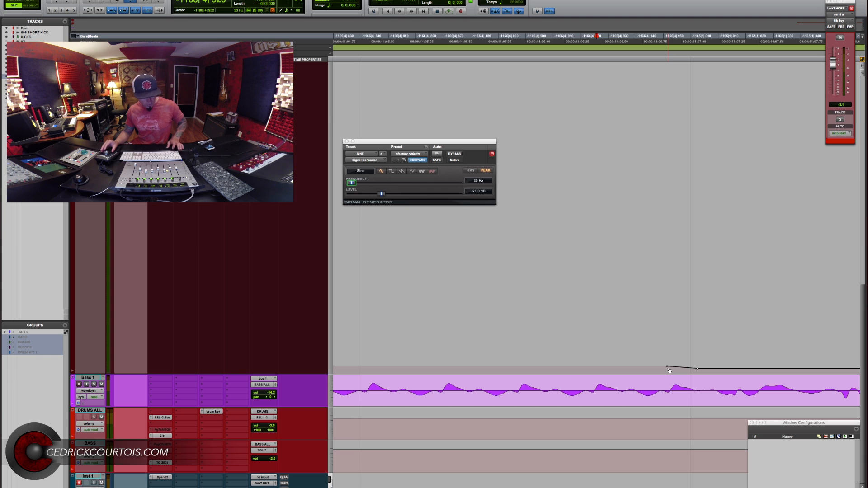
- Play from well before the raised frequency section to hear the automated sine follow the bass
key(r)
key(r)
key(r)
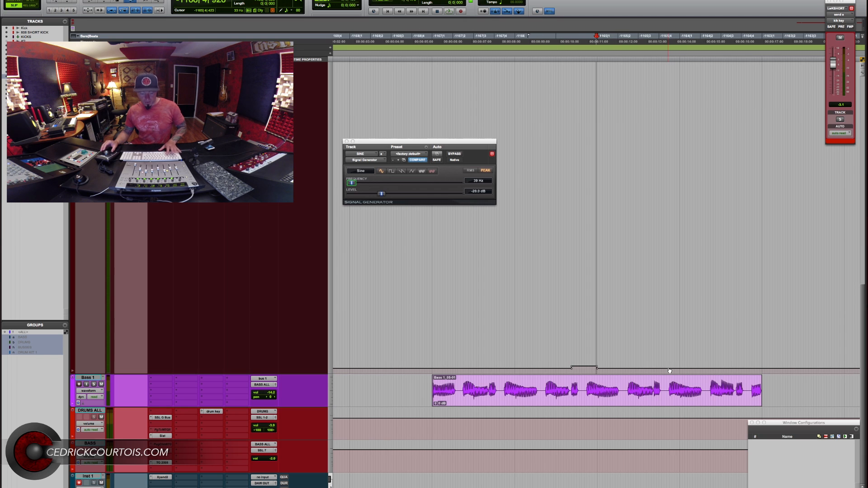
click(528, 364)
key(space)
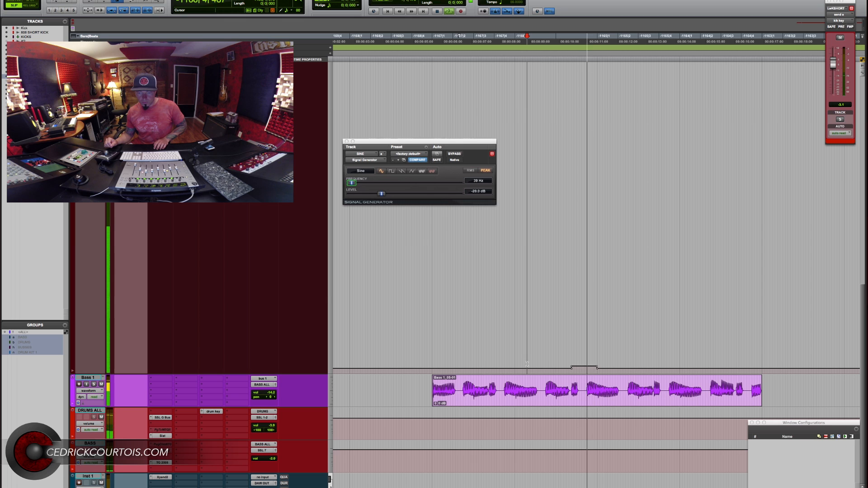
- Examine the ramp into the raised frequency section up close and replay the passage from shortly before it
click(569, 367)
click(571, 368)
key(t)
key(t)
key(t)
key(t)
key(t)
key(t)
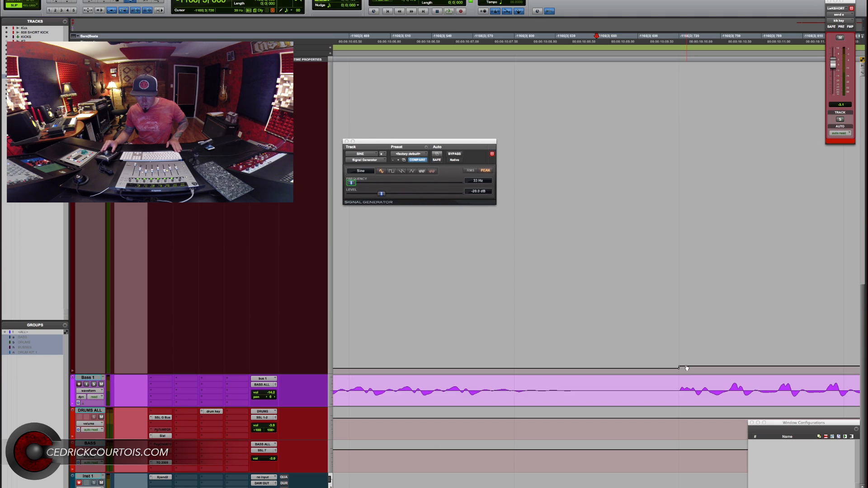
key(r)
key(r)
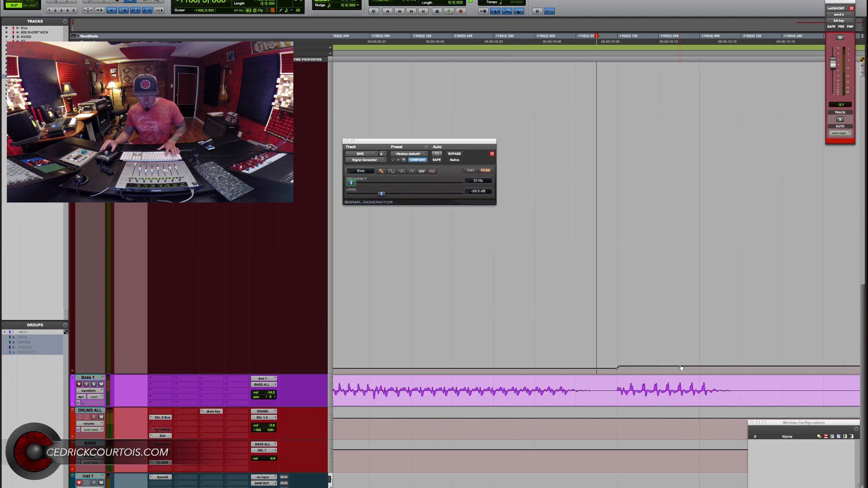
key(r)
click(537, 368)
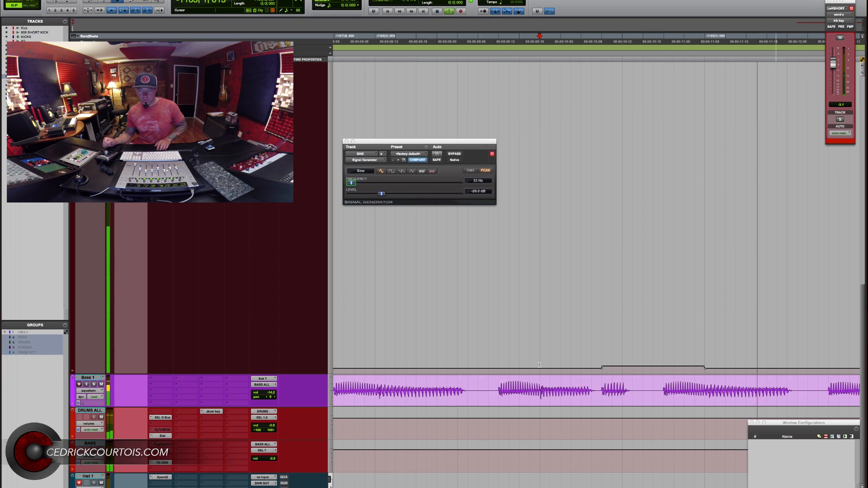
key(r)
key(r)
key(r)
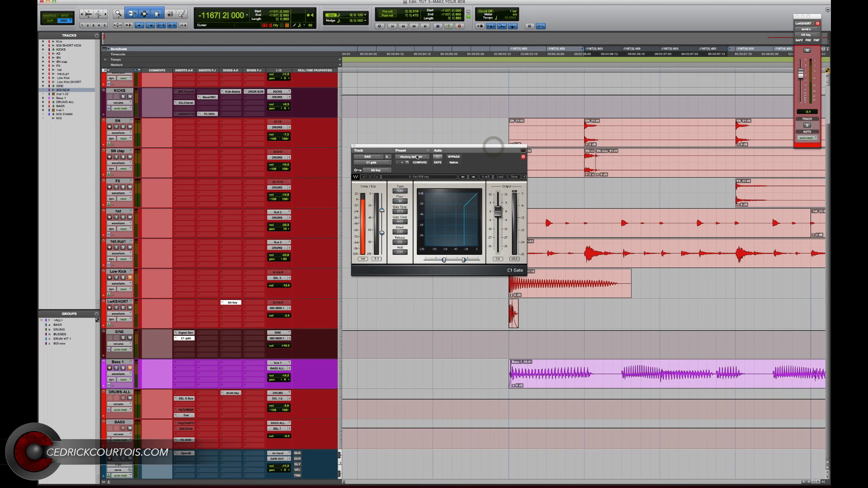
- Enable the Release parameter of the SINE track's C1 gate for plug-in automation
click(436, 157)
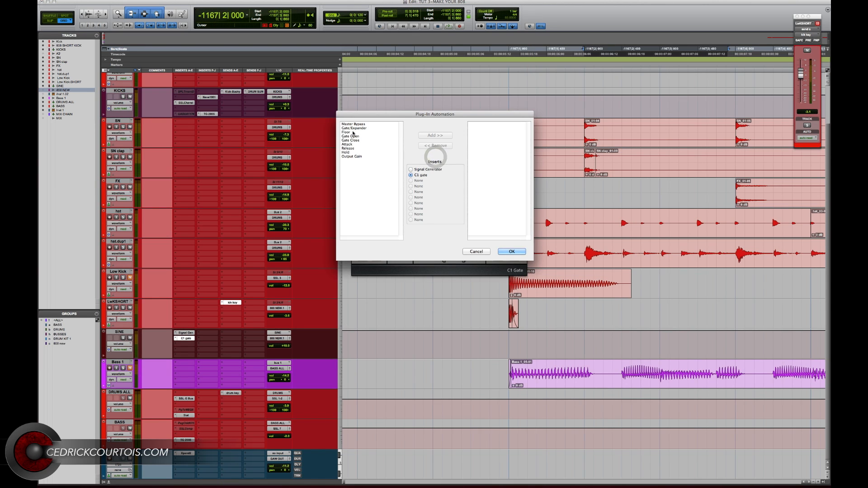
click(352, 148)
click(436, 135)
click(512, 252)
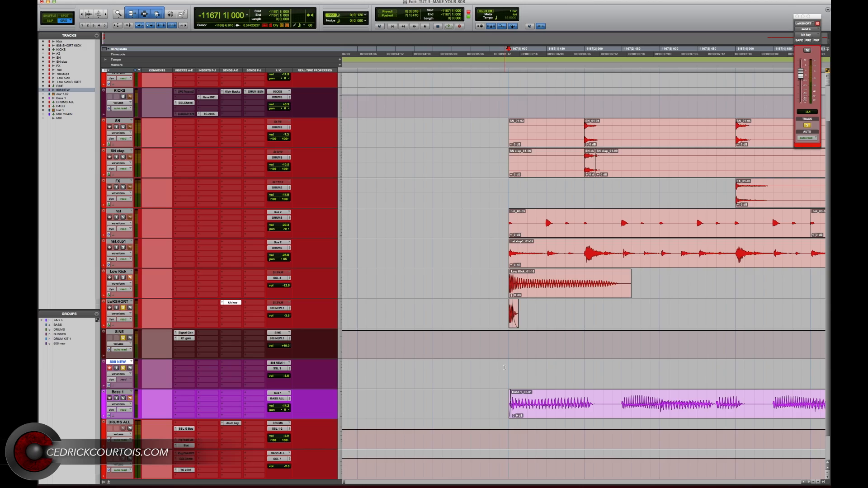
- Select the range around the first kick on the LwKSHORT, SINE and 808 NEW tracks in turn
click(504, 368)
drag(502, 310, 542, 311)
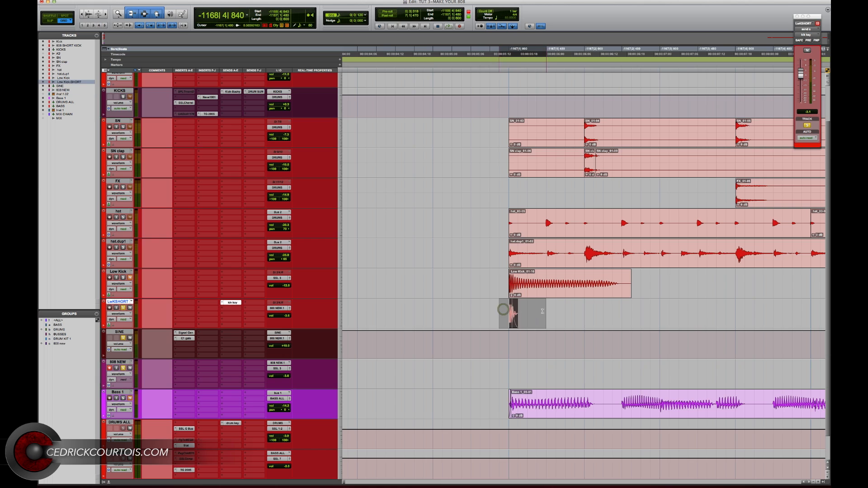
drag(501, 340, 540, 342)
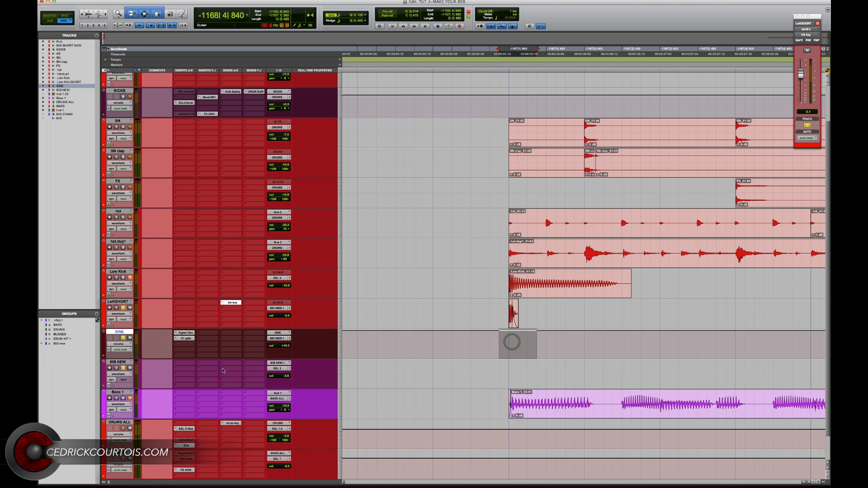
click(111, 363)
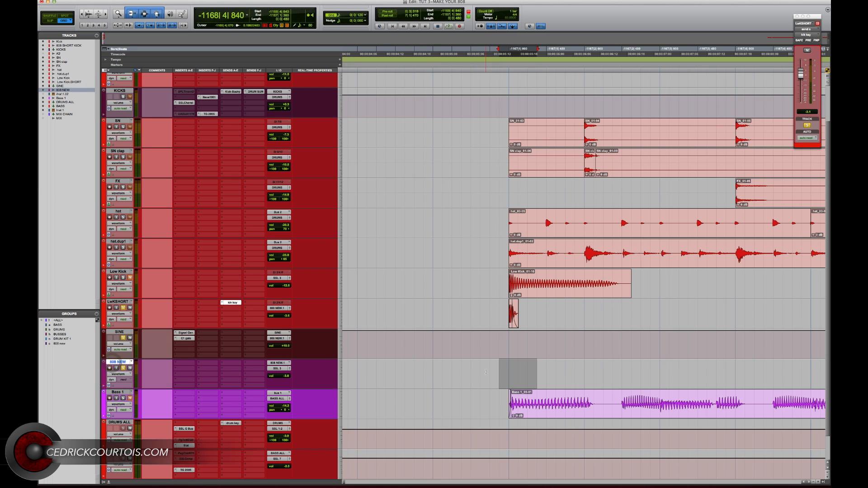
- Record the first low kick onto the 808 NEW track, starting just before the kick at -1168|4|840
click(505, 370)
click(499, 370)
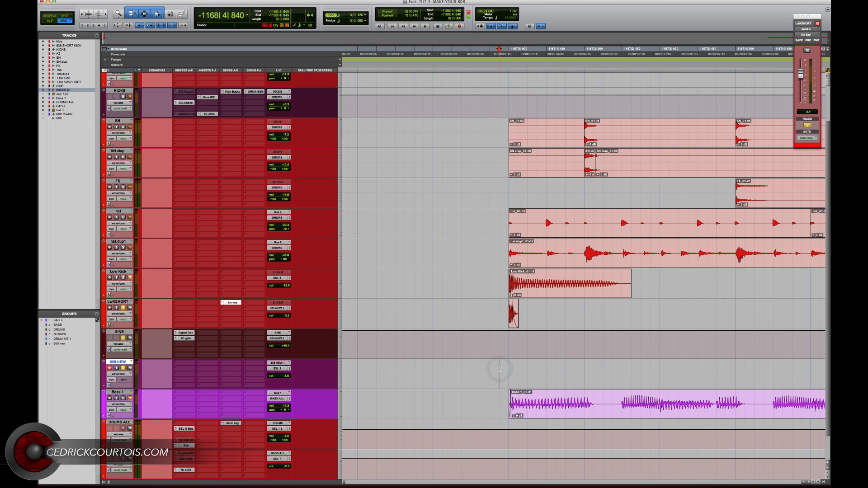
key(super+space)
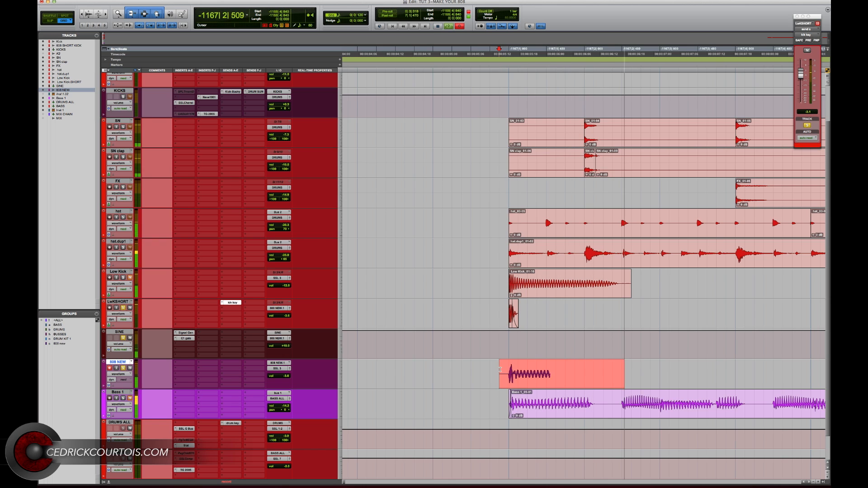
key(space)
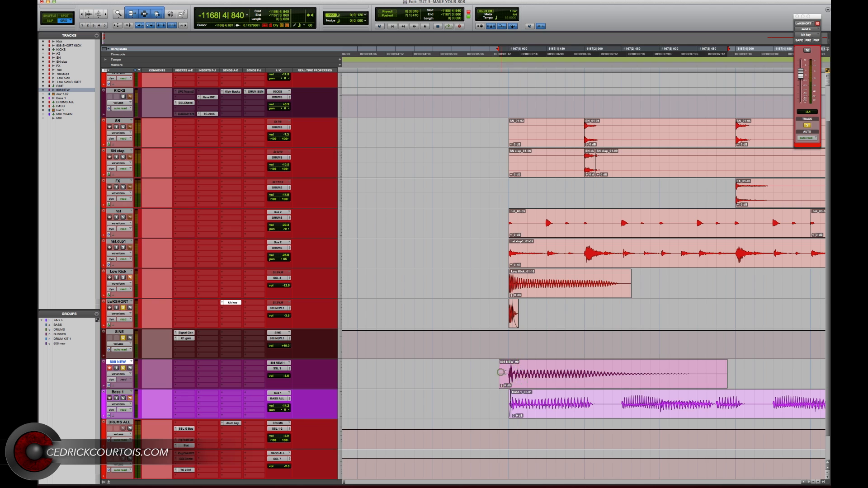
- Trim the recorded 808 NEW clip's start to -1167|1|000 and fade it out from -1167|2|000 to its end
drag(499, 372, 509, 371)
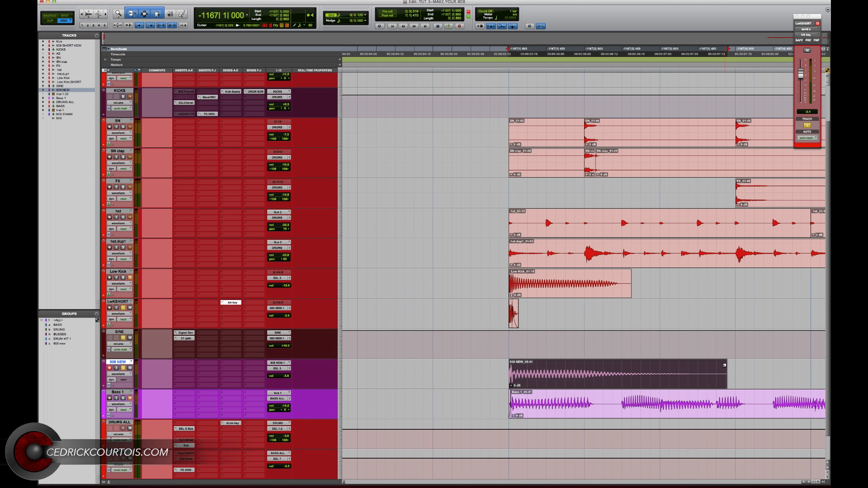
drag(706, 363, 583, 366)
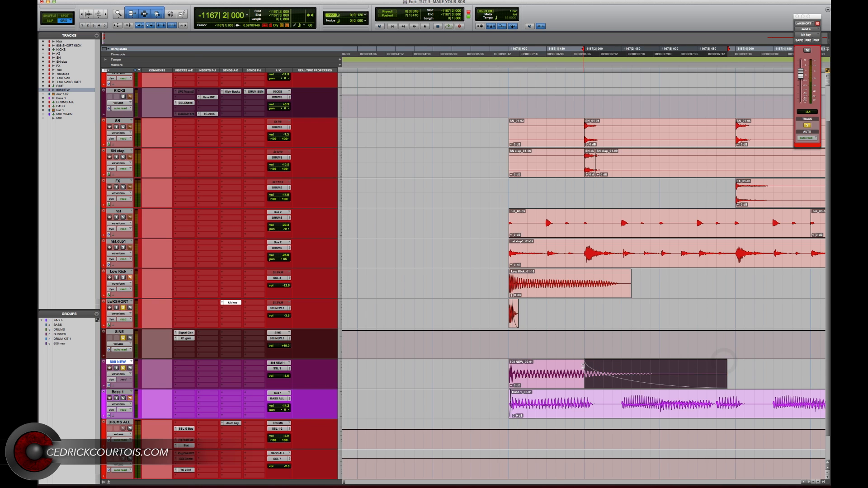